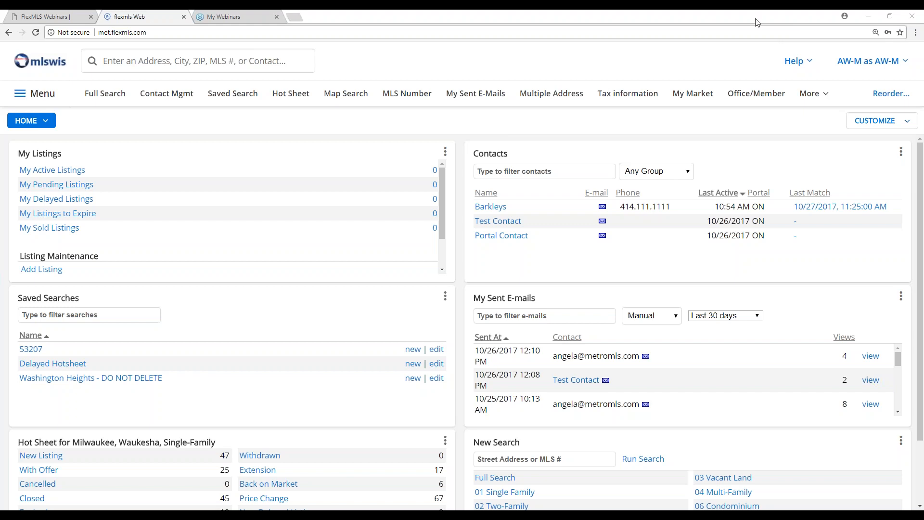
- Start a full search for Single Family, Condominium and Two-Family properties with the Active and Sold statuses
{"action": "left_click", "coordinate": [106, 94]}
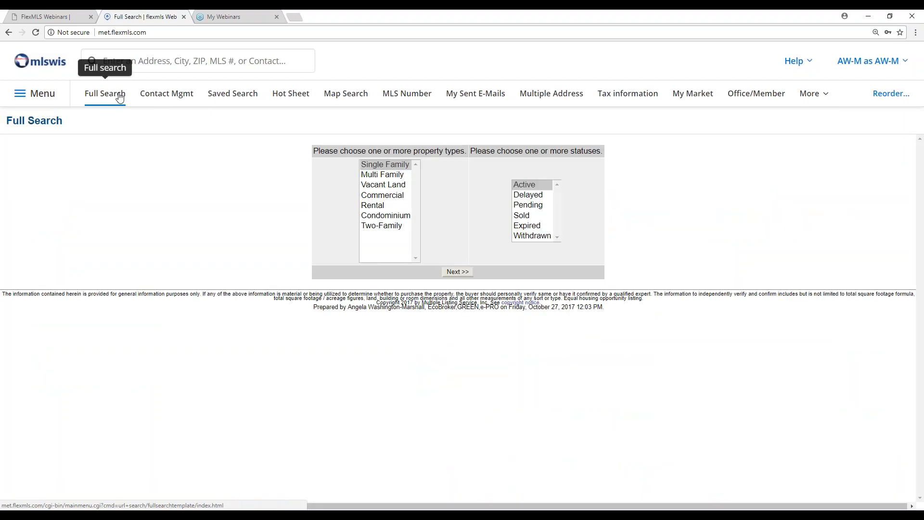
{"action": "left_click", "coordinate": [45, 94]}
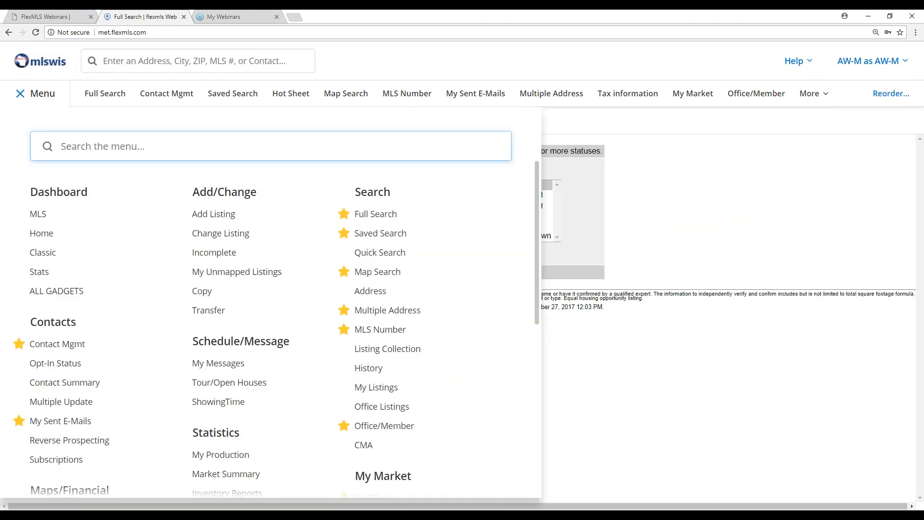
{"action": "left_click", "coordinate": [359, 217]}
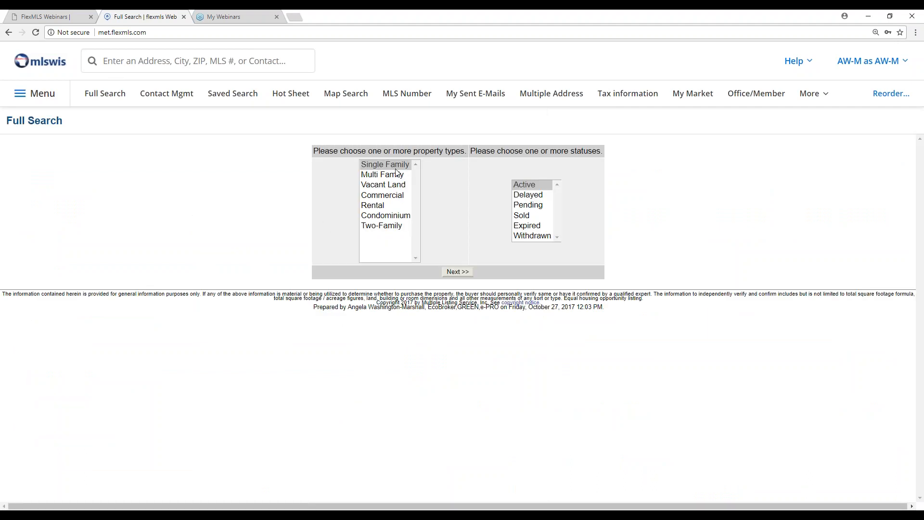
{"action": "left_click", "coordinate": [396, 226], "text": "ctrl"}
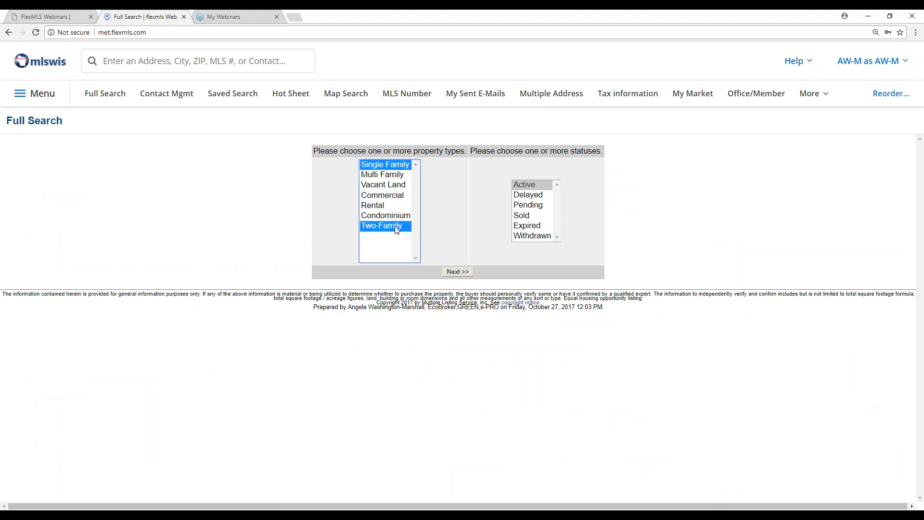
{"action": "left_click", "coordinate": [394, 215], "text": "ctrl"}
{"action": "left_click", "coordinate": [527, 217], "text": "ctrl"}
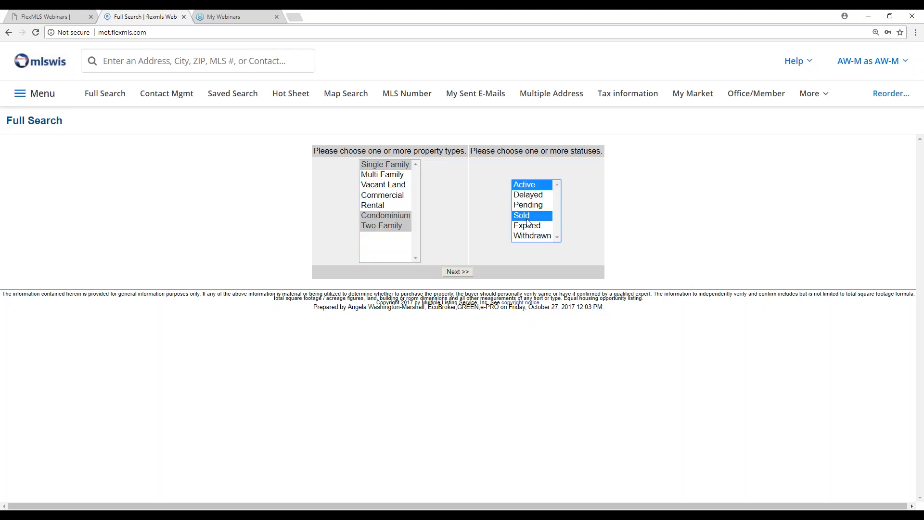
{"action": "left_click", "coordinate": [458, 272]}
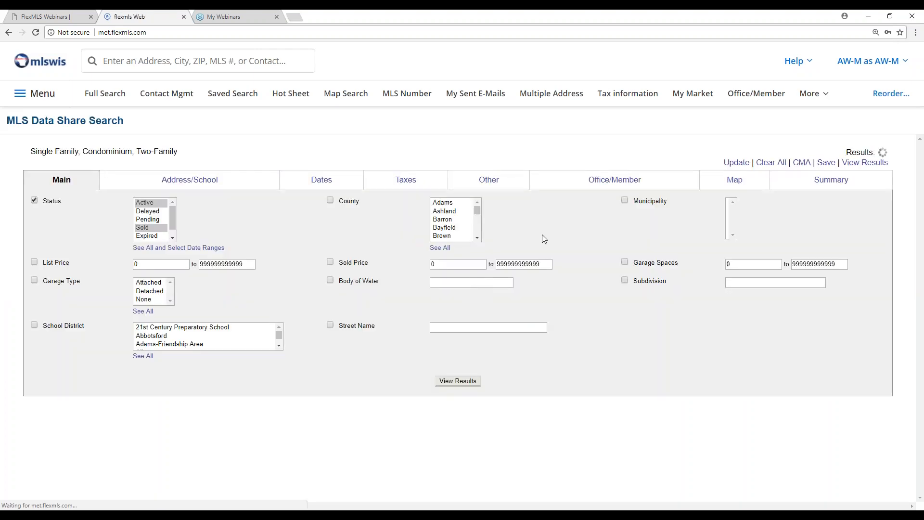
- Limit the search to Milwaukee county
{"action": "scroll", "coordinate": [452, 221], "scroll_direction": "down", "scroll_amount": 5}
{"action": "left_click", "coordinate": [448, 236]}
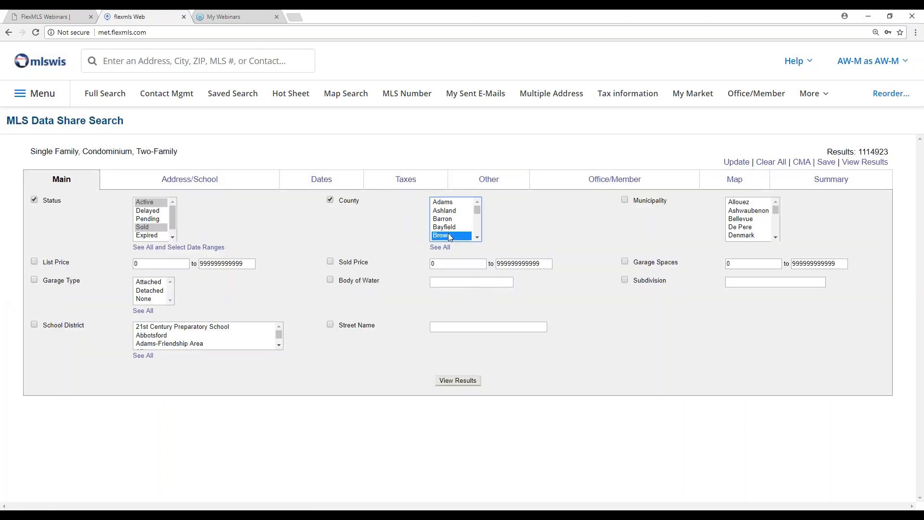
{"action": "scroll", "coordinate": [449, 233], "scroll_direction": "down", "scroll_amount": 2}
{"action": "left_click", "coordinate": [449, 237]}
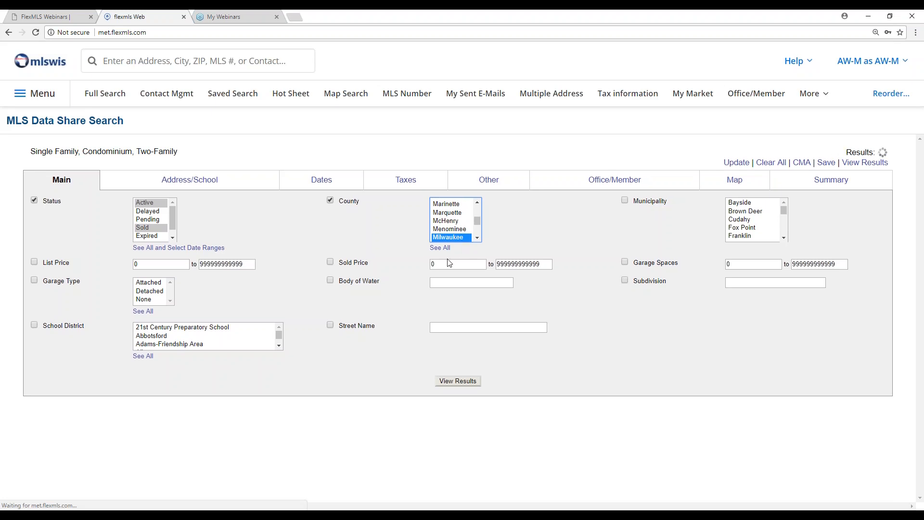
- Turn on the Neighborhoods Maponics overlay on the search's map
{"action": "left_click", "coordinate": [736, 182]}
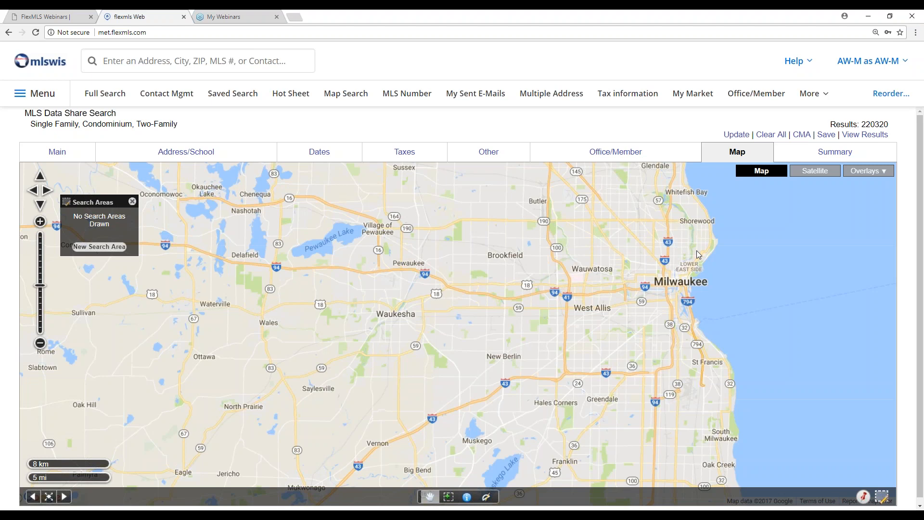
{"action": "left_click", "coordinate": [870, 173]}
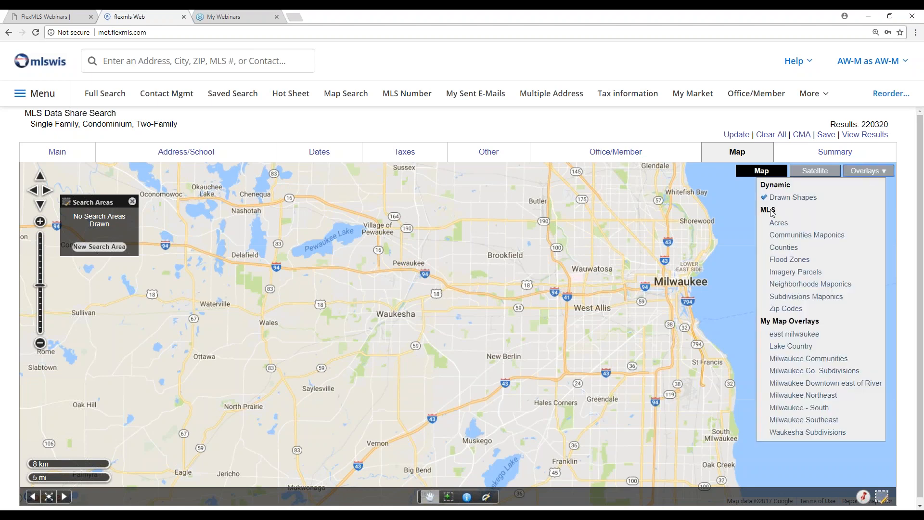
{"action": "left_click", "coordinate": [796, 288]}
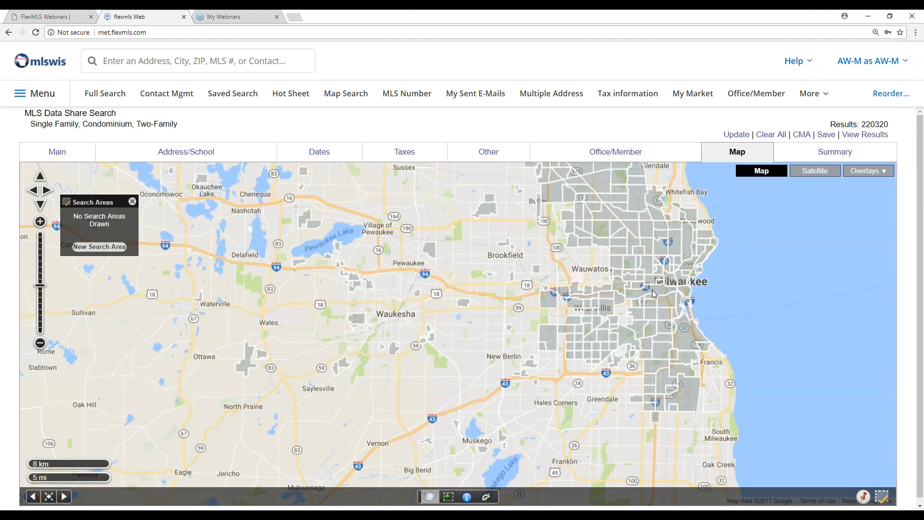
- Locate the Riverwest neighborhood on the Milwaukee map
{"action": "scroll", "coordinate": [652, 291], "scroll_direction": "up", "scroll_amount": 1}
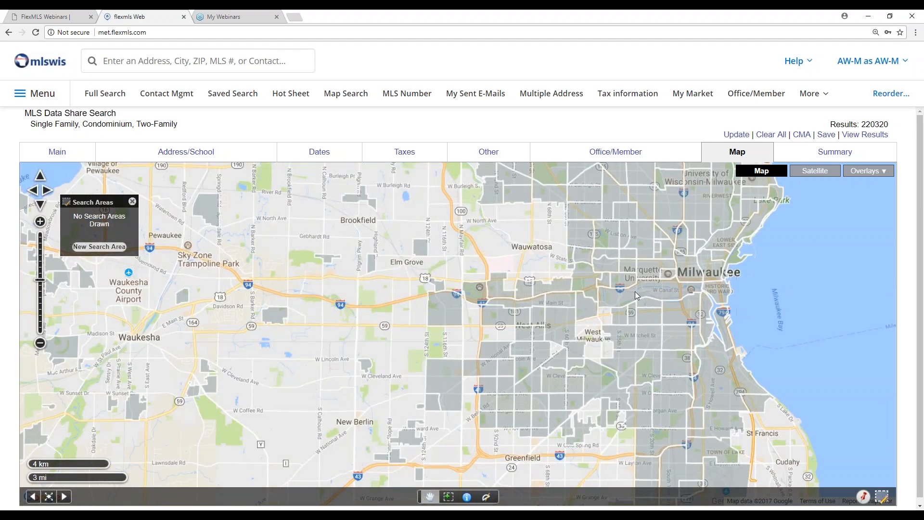
{"action": "scroll", "coordinate": [637, 295], "scroll_direction": "up", "scroll_amount": 1}
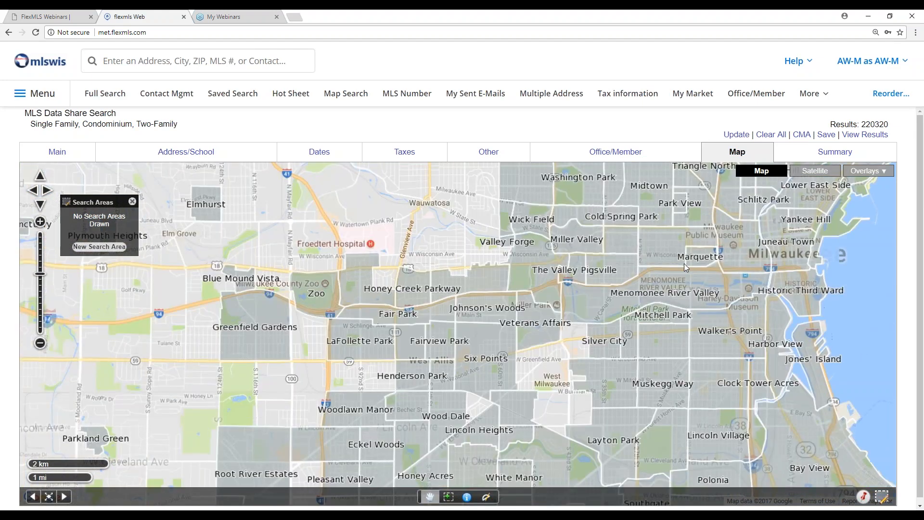
{"action": "left_click_drag", "start_coordinate": [737, 299], "coordinate": [629, 277]}
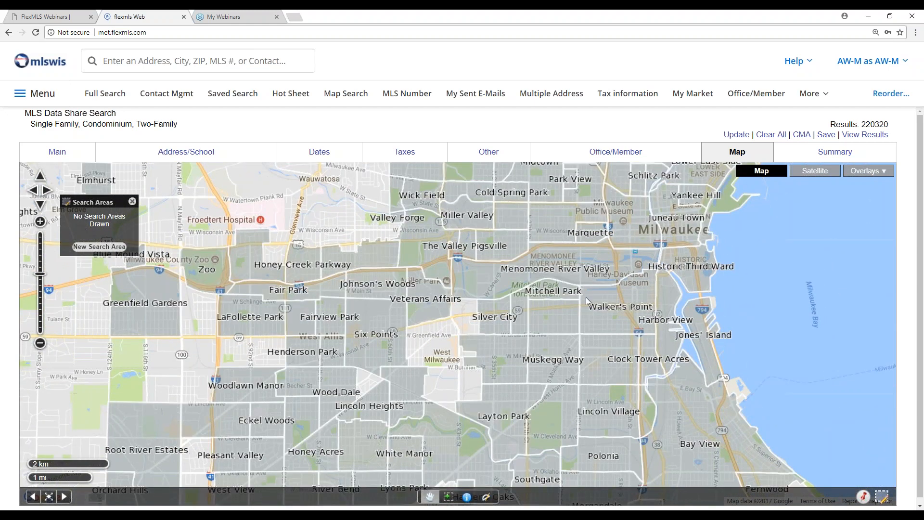
{"action": "scroll", "coordinate": [664, 272], "scroll_direction": "up", "scroll_amount": 1}
{"action": "left_click_drag", "start_coordinate": [645, 224], "coordinate": [645, 299]}
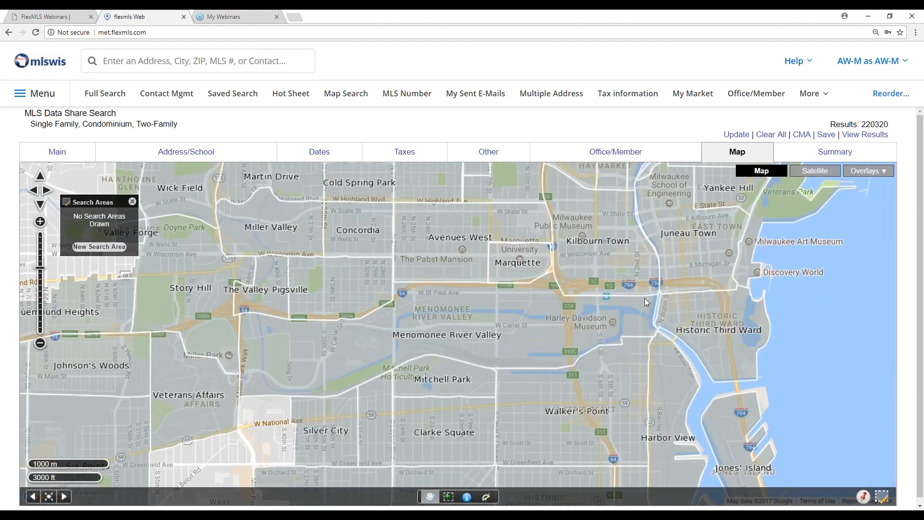
{"action": "left_click_drag", "start_coordinate": [632, 207], "coordinate": [637, 296]}
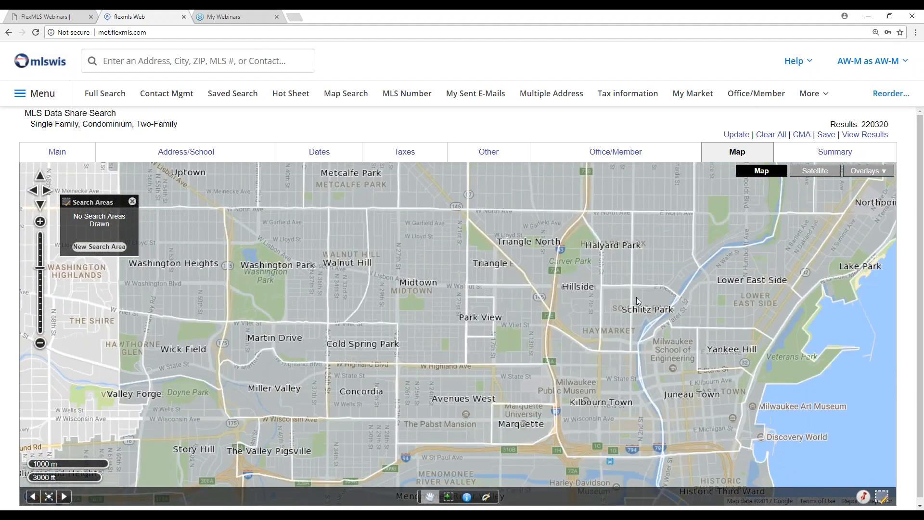
{"action": "left_click_drag", "start_coordinate": [626, 183], "coordinate": [616, 317]}
{"action": "left_click_drag", "start_coordinate": [711, 244], "coordinate": [568, 318]}
{"action": "left_click_drag", "start_coordinate": [674, 246], "coordinate": [552, 324]}
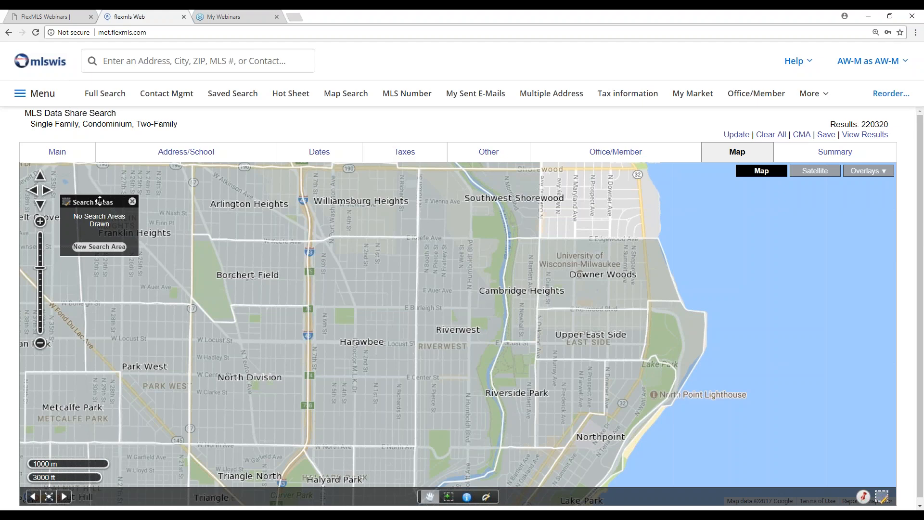
- Draw a polygon search area around the Riverwest neighborhood, following the river along its east and south sides
{"action": "left_click", "coordinate": [90, 253]}
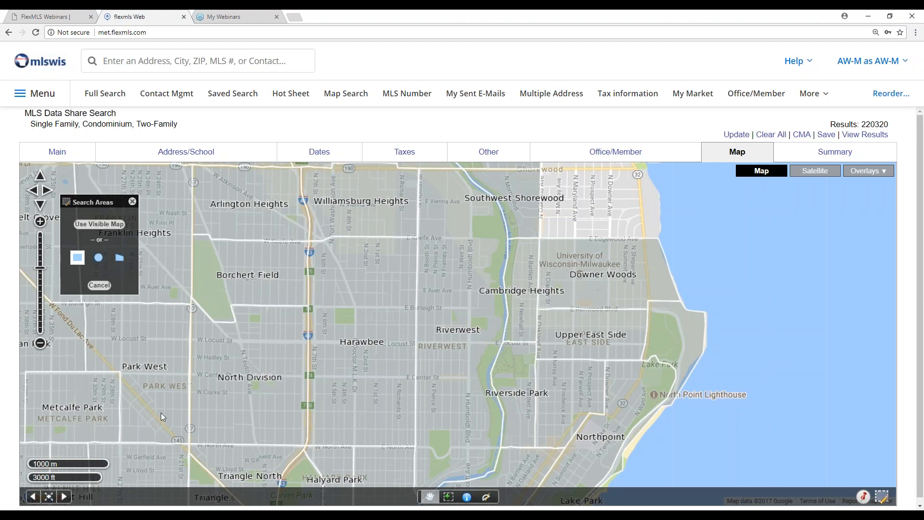
{"action": "left_click", "coordinate": [120, 261]}
{"action": "left_click", "coordinate": [376, 200]}
{"action": "left_click", "coordinate": [463, 170]}
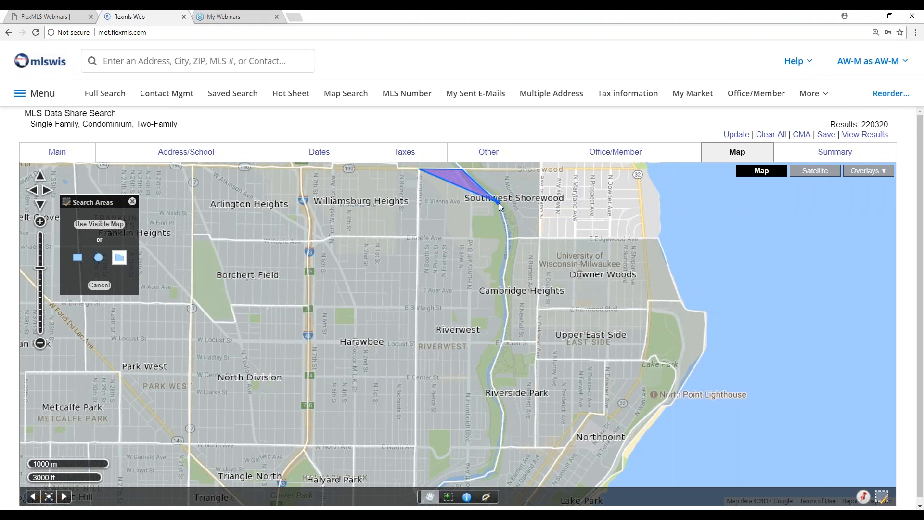
{"action": "left_click", "coordinate": [506, 229]}
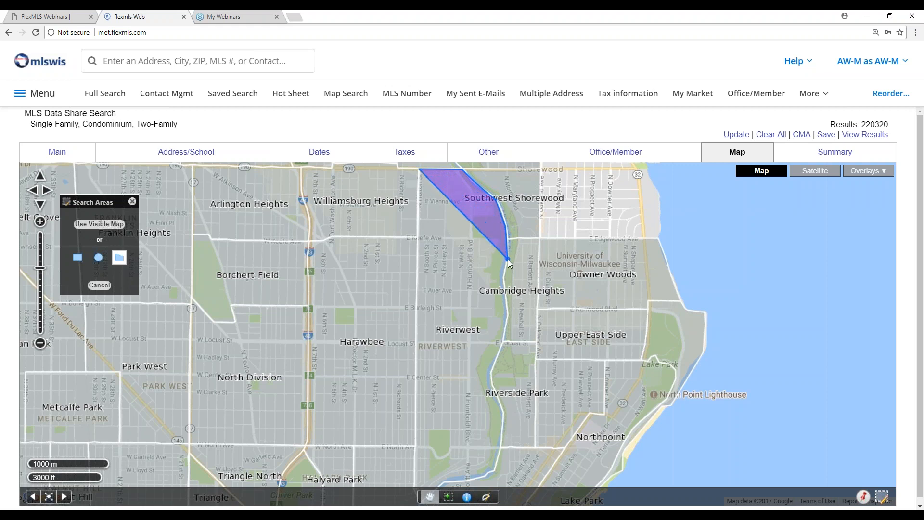
{"action": "left_click", "coordinate": [504, 284]}
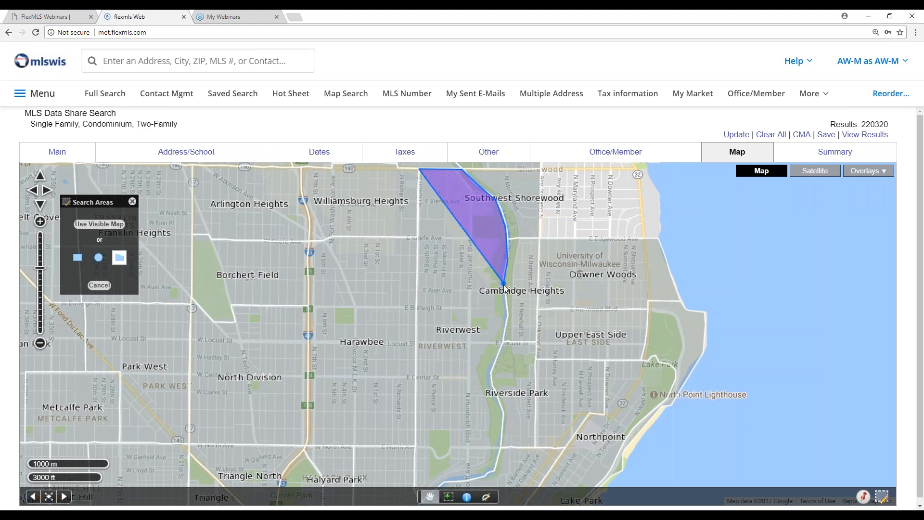
{"action": "left_click", "coordinate": [507, 313]}
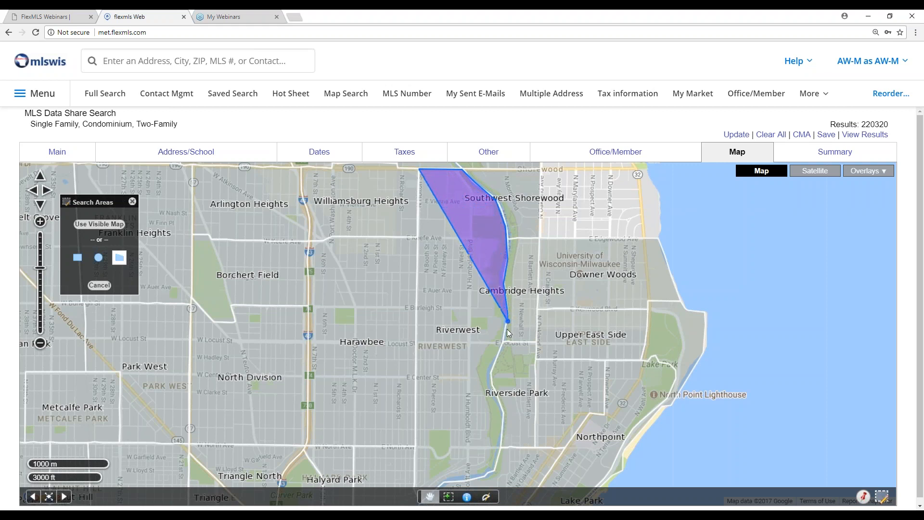
{"action": "left_click", "coordinate": [493, 370]}
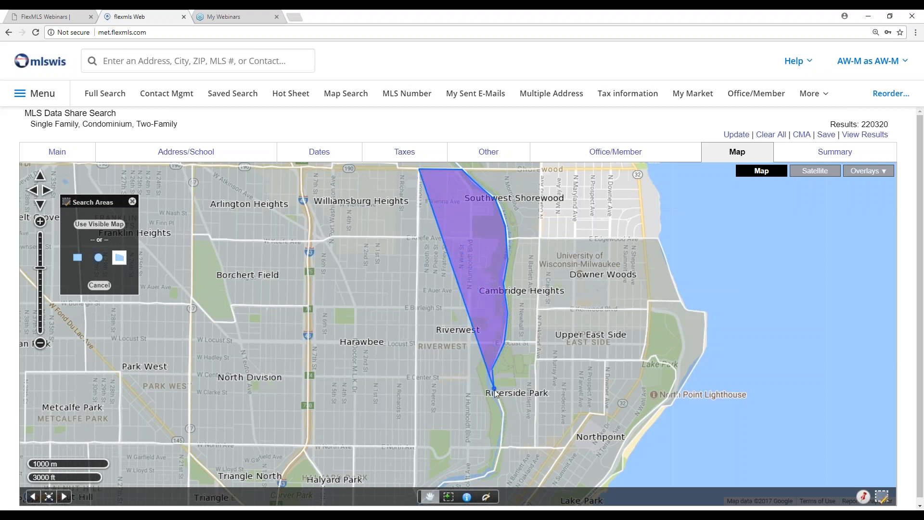
{"action": "left_click", "coordinate": [505, 415]}
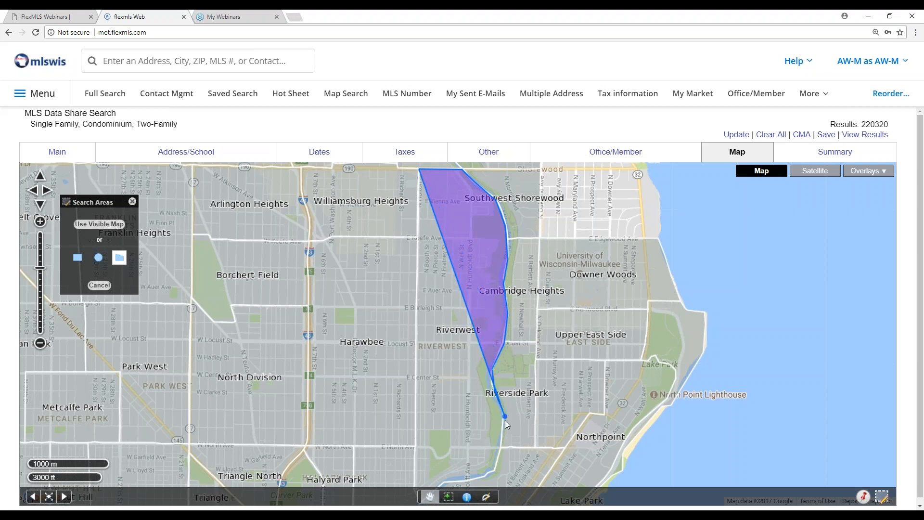
{"action": "left_click", "coordinate": [496, 471]}
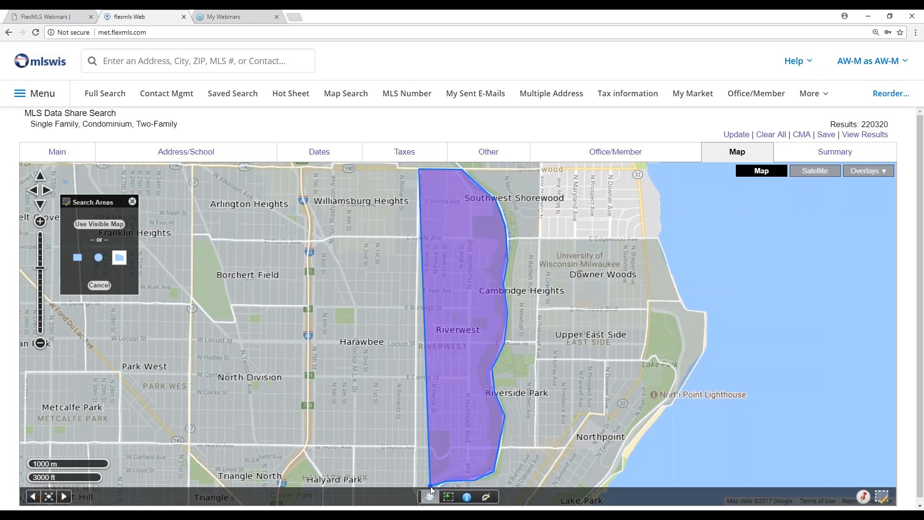
{"action": "key", "text": "Down"}
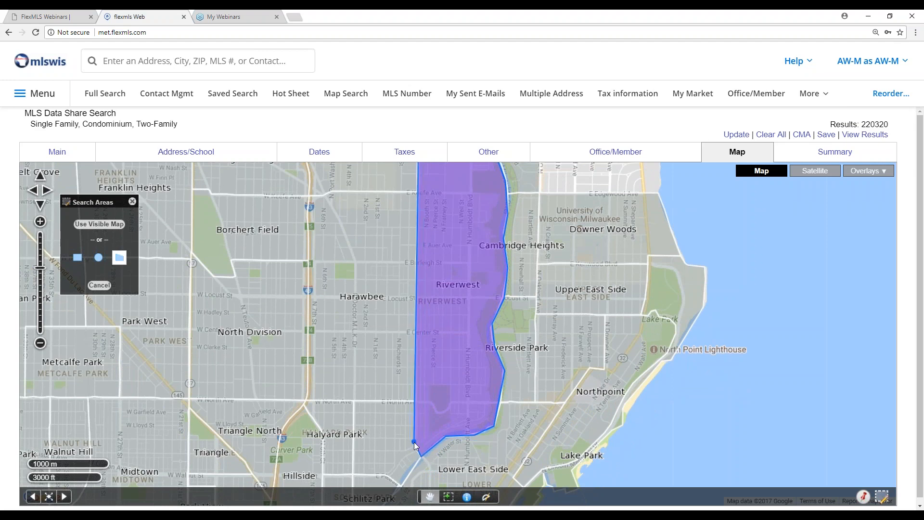
{"action": "left_click", "coordinate": [414, 442]}
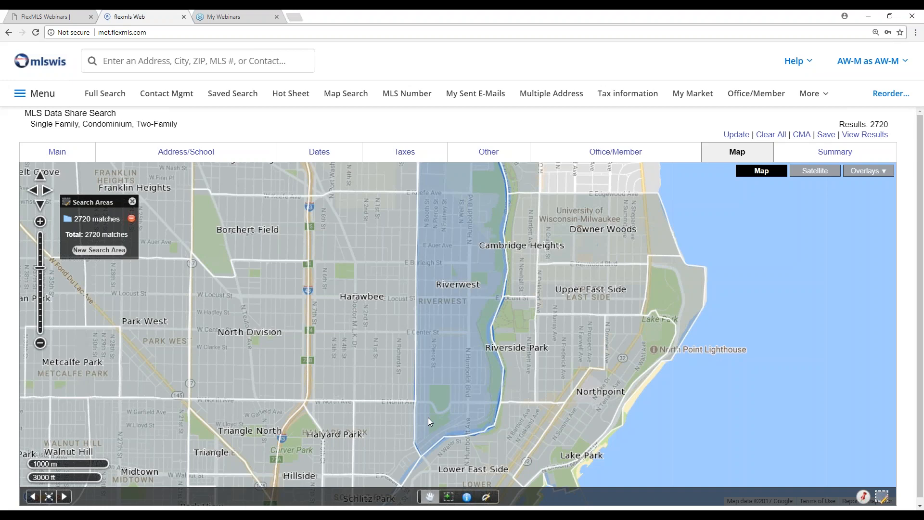
- Start saving the search as a new one named "Riverwest SF/2f/Condo Hotsheet"
{"action": "left_click", "coordinate": [827, 134]}
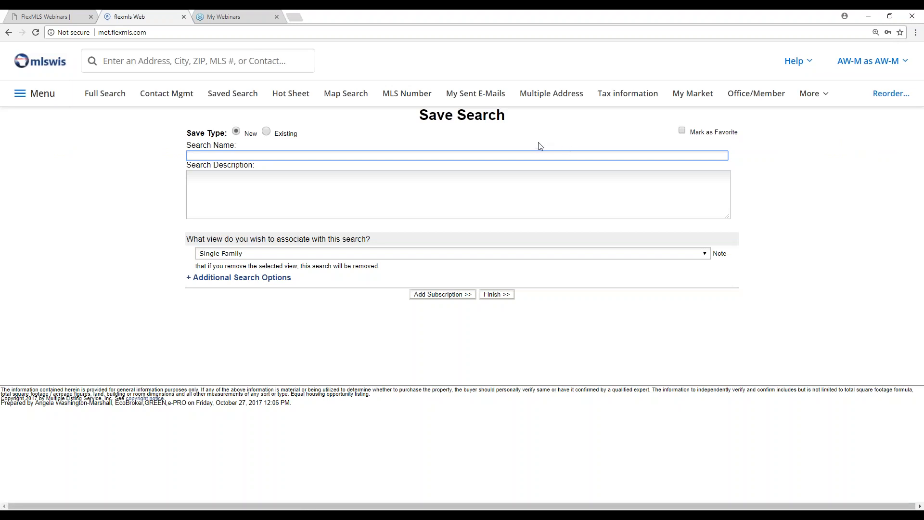
{"action": "type", "text": "Riverwe"}
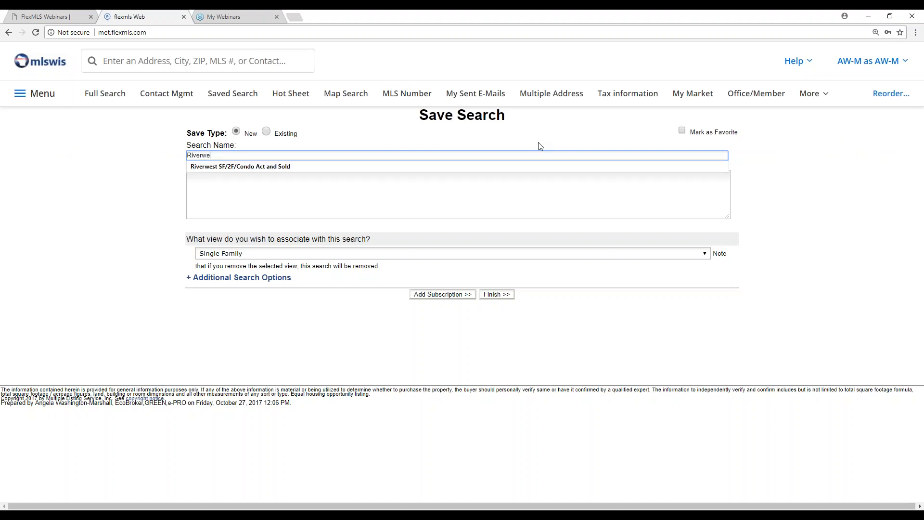
{"action": "type", "text": "st SF/2f/Condo Hotsheet"}
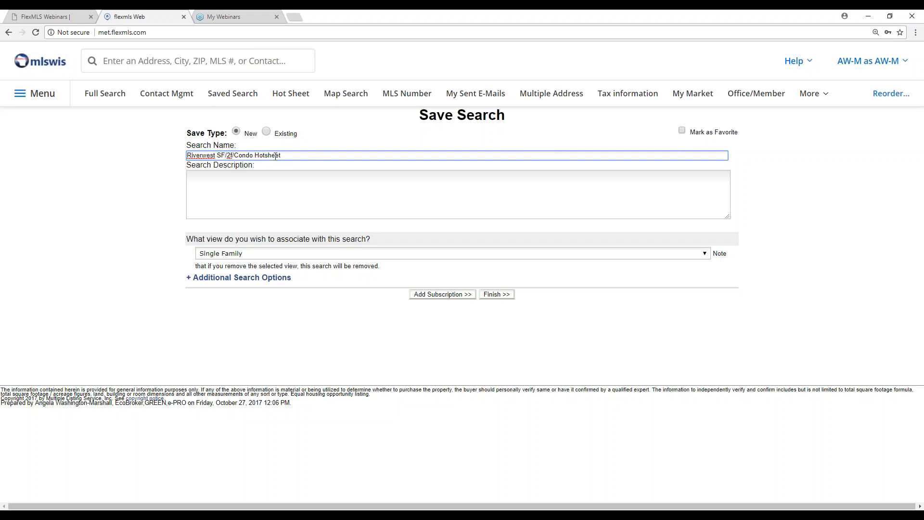
{"action": "left_click", "coordinate": [294, 182]}
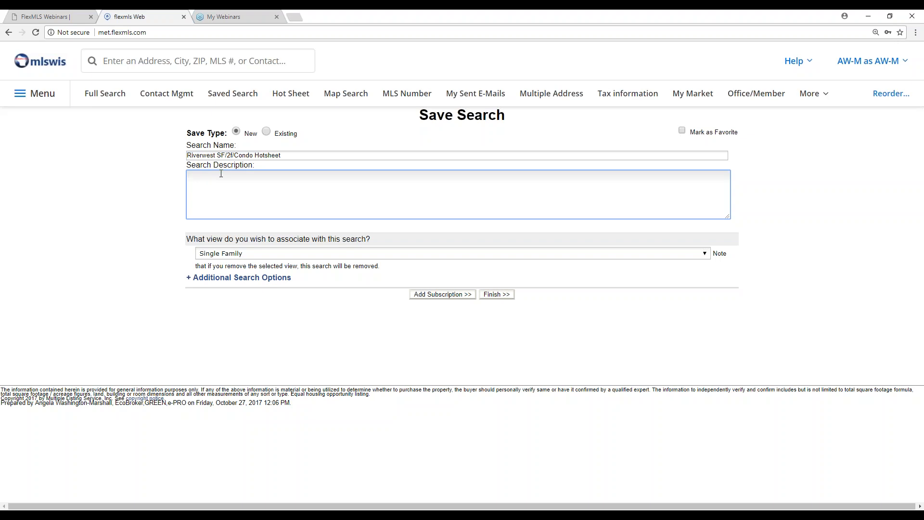
- Expand the additional search options and review the time range and its available units for New listings
{"action": "left_click", "coordinate": [266, 283]}
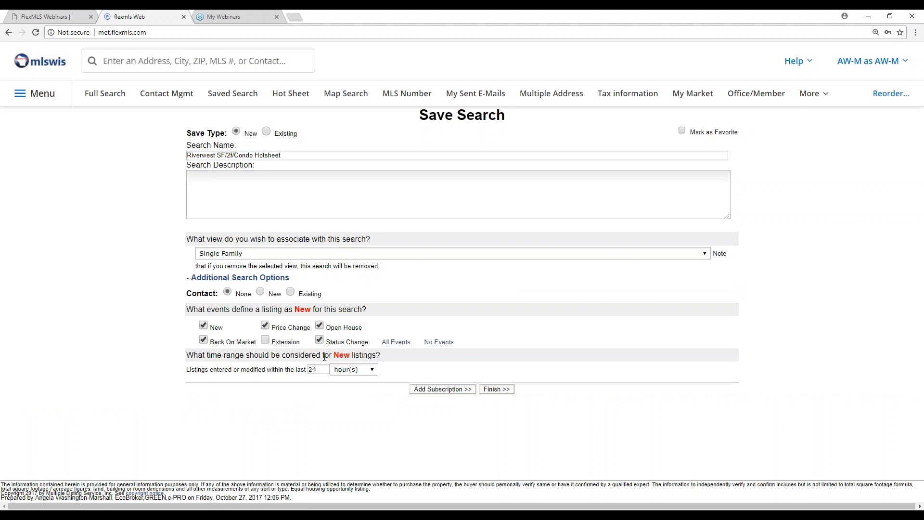
{"action": "double_click", "coordinate": [323, 370]}
{"action": "left_click", "coordinate": [318, 369]}
{"action": "left_click", "coordinate": [372, 372]}
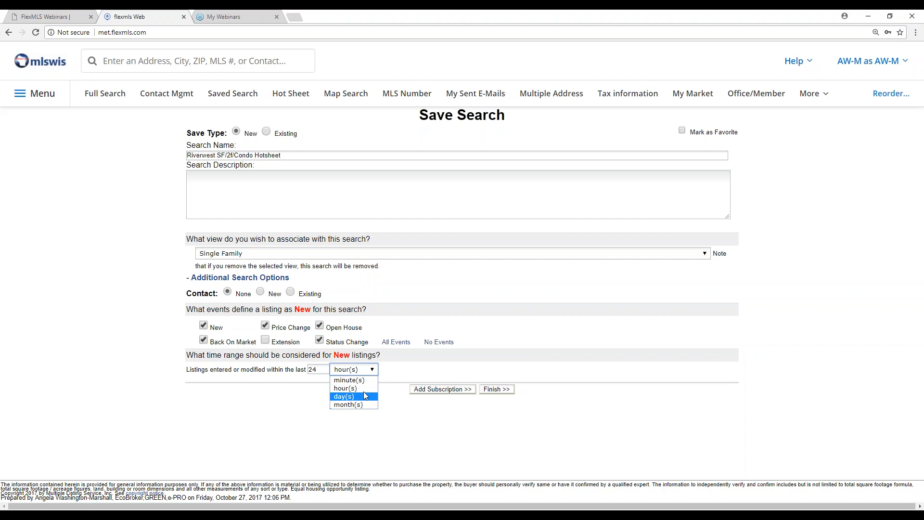
{"action": "left_click", "coordinate": [419, 408]}
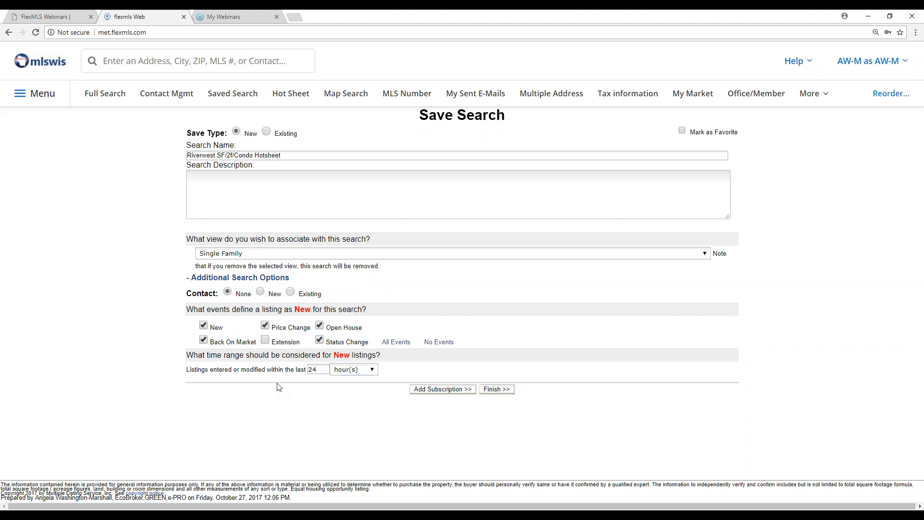
- Finish saving the Riverwest search and mark it as a favorite among the saved searches
{"action": "left_click", "coordinate": [497, 390]}
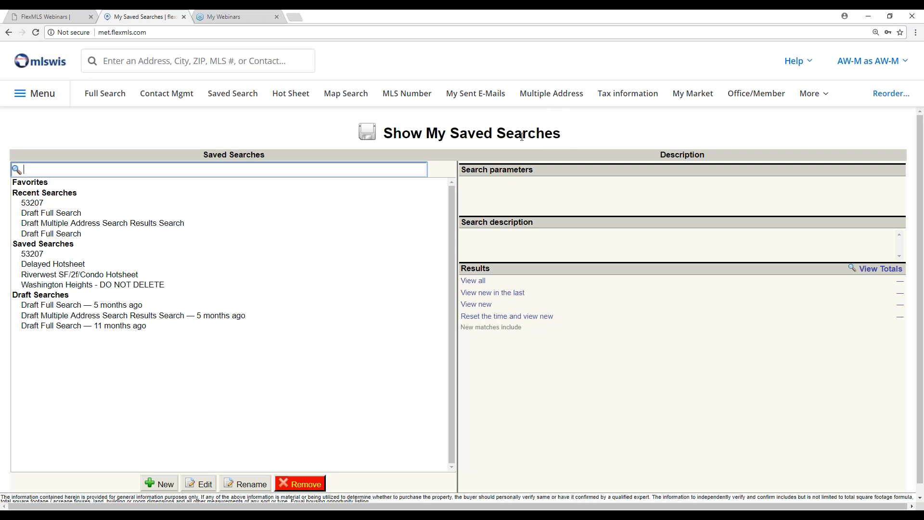
{"action": "left_click", "coordinate": [33, 96]}
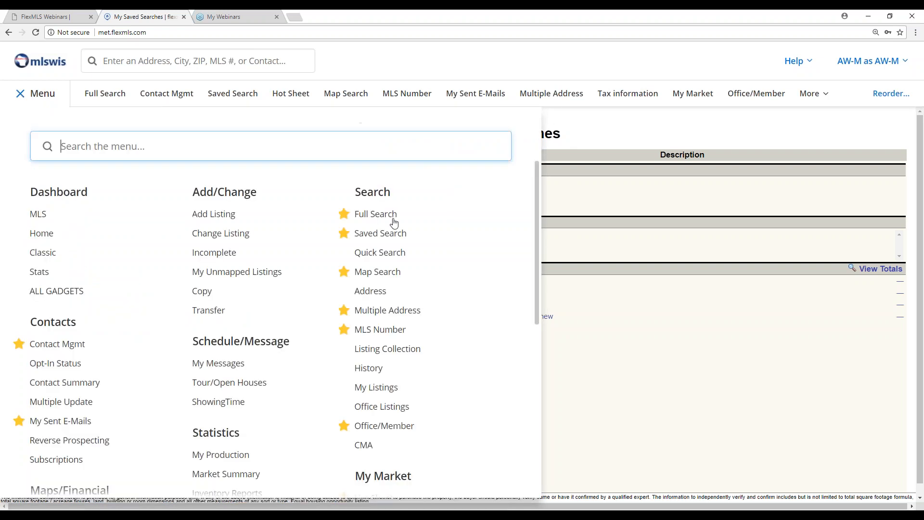
{"action": "left_click", "coordinate": [383, 236]}
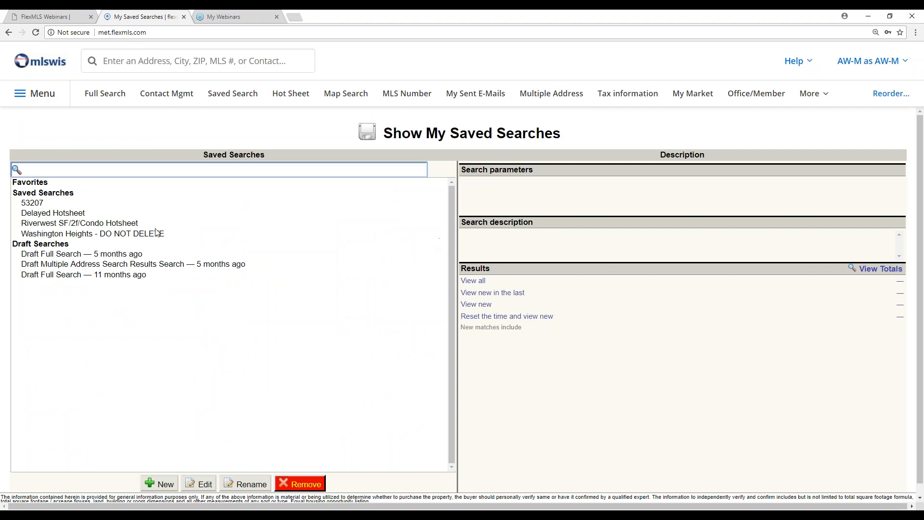
{"action": "left_click", "coordinate": [124, 225]}
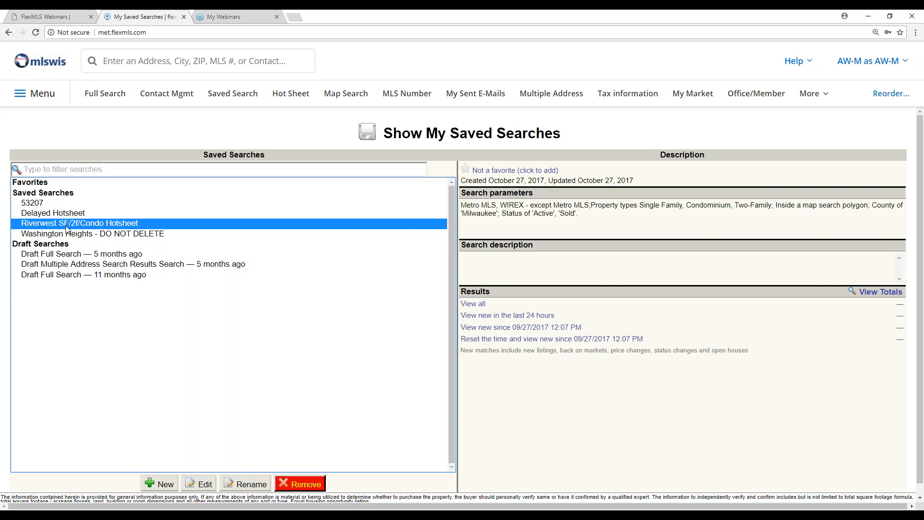
{"action": "left_click", "coordinate": [487, 171]}
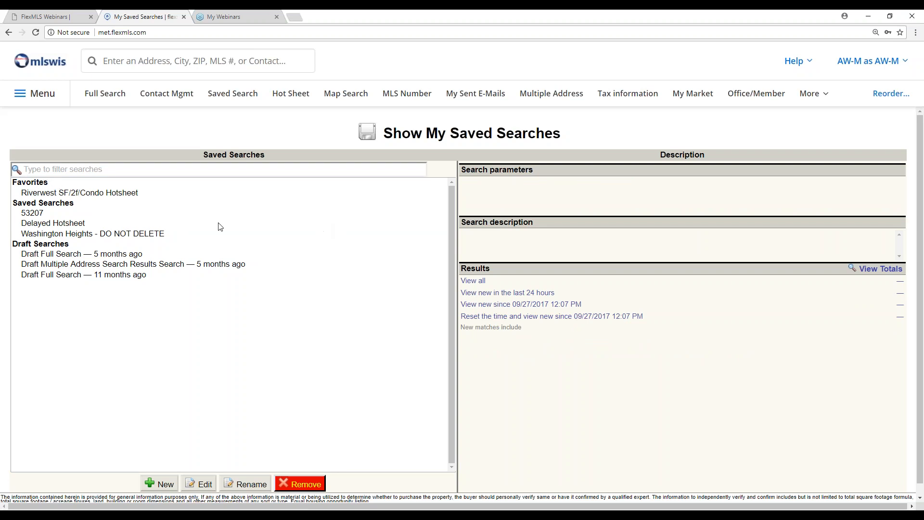
- View the totals of the favorite Riverwest search, and reset its time while viewing the new matches since 09/27/2017 12:07 PM
{"action": "left_click", "coordinate": [107, 194]}
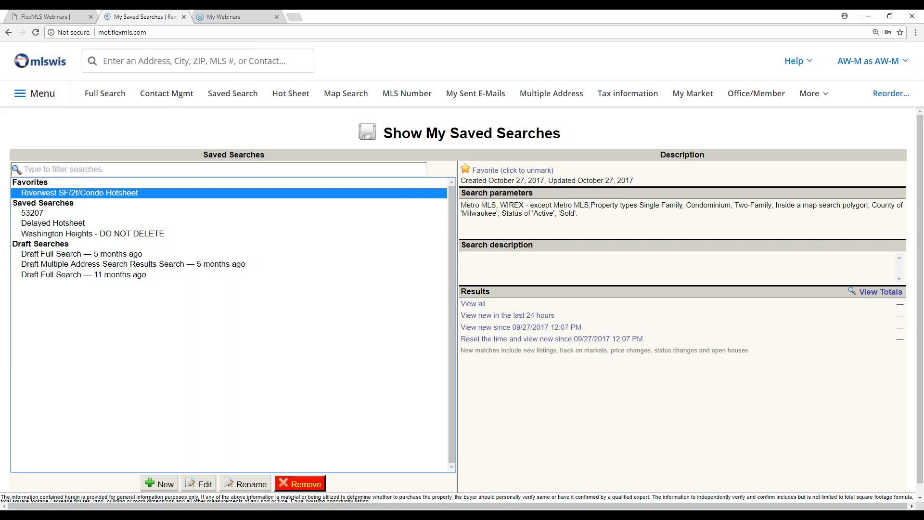
{"action": "left_click", "coordinate": [877, 294]}
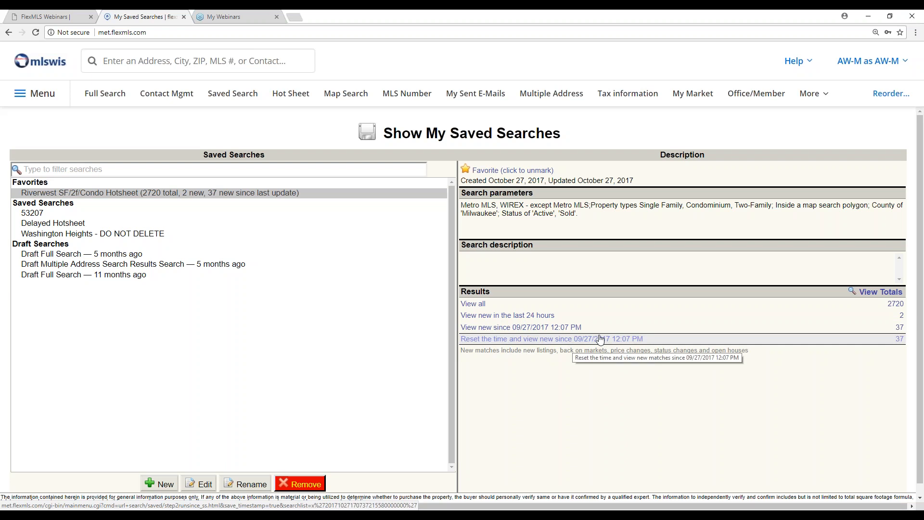
{"action": "left_click", "coordinate": [507, 339]}
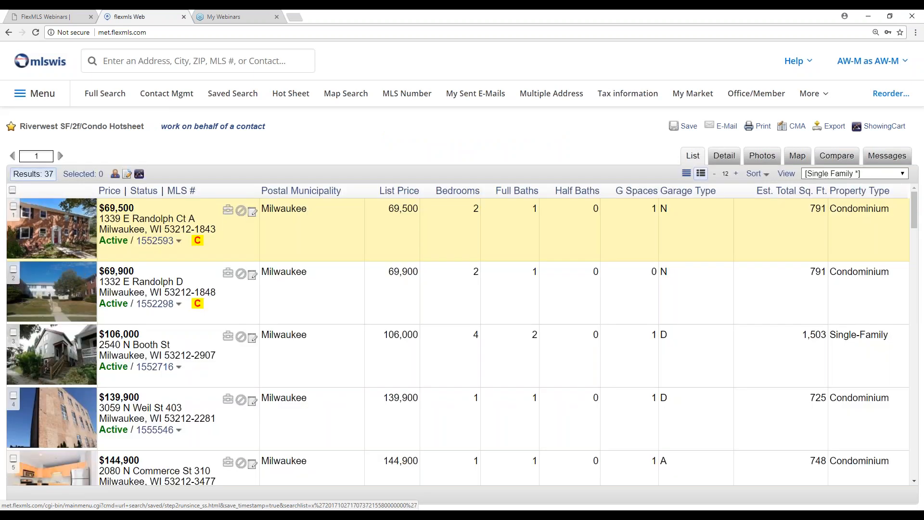
{"action": "scroll", "coordinate": [510, 339], "scroll_direction": "down", "scroll_amount": 20}
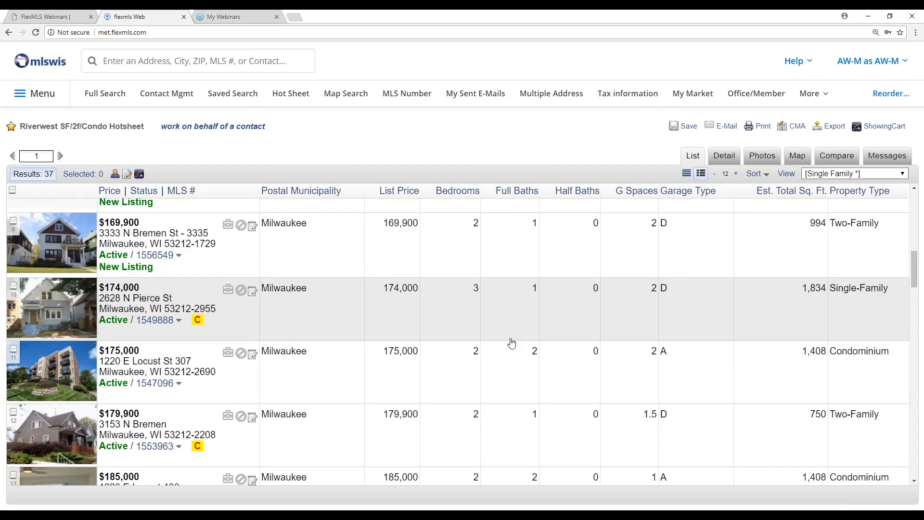
{"action": "scroll", "coordinate": [510, 340], "scroll_direction": "down", "scroll_amount": 20}
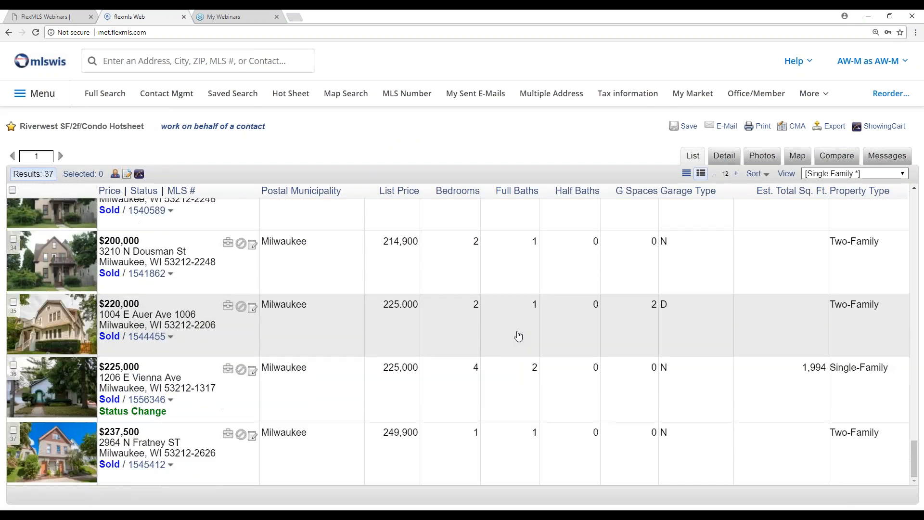
- Return to the saved searches and check the totals of the Riverwest SF/2f/Condo Hotsheet again
{"action": "left_click", "coordinate": [233, 97]}
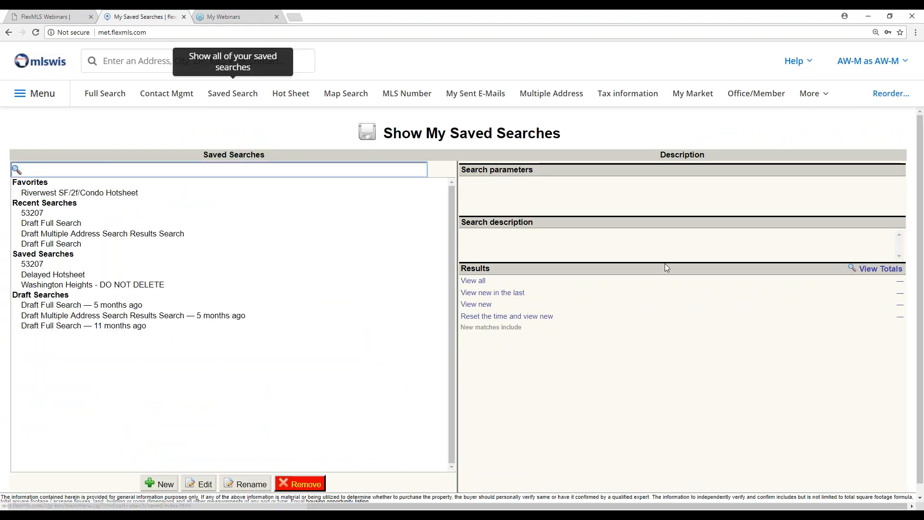
{"action": "left_click", "coordinate": [888, 270]}
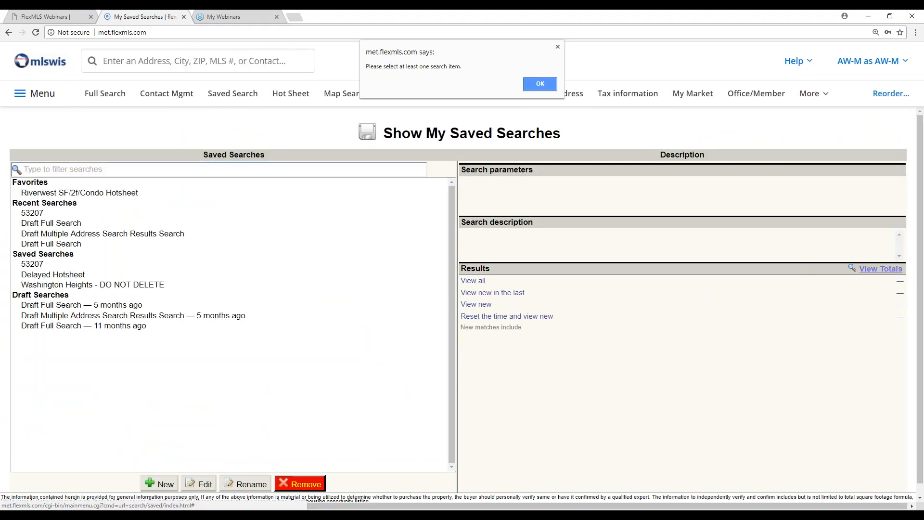
{"action": "left_click", "coordinate": [539, 85]}
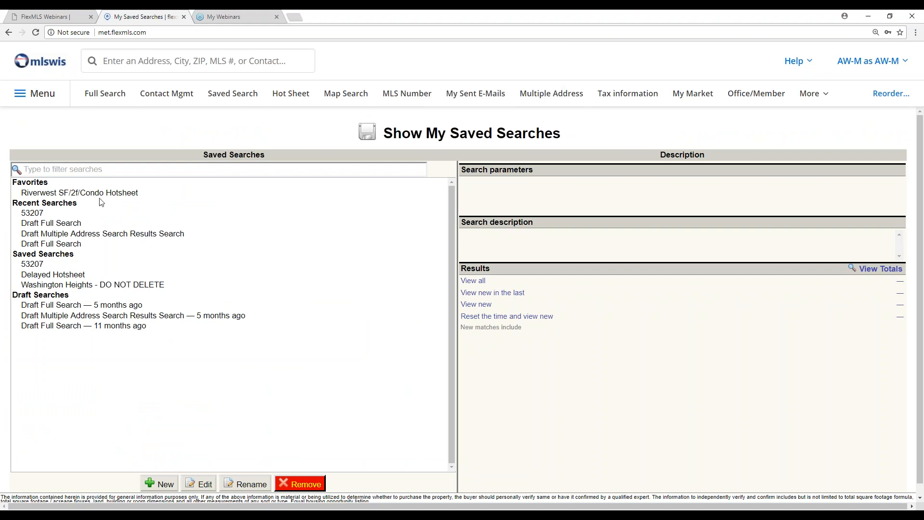
{"action": "left_click", "coordinate": [95, 193]}
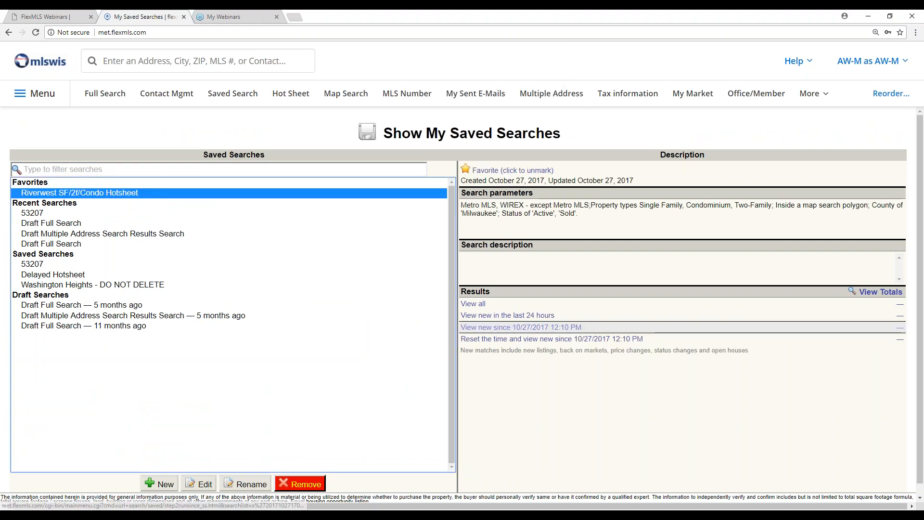
{"action": "left_click", "coordinate": [879, 293]}
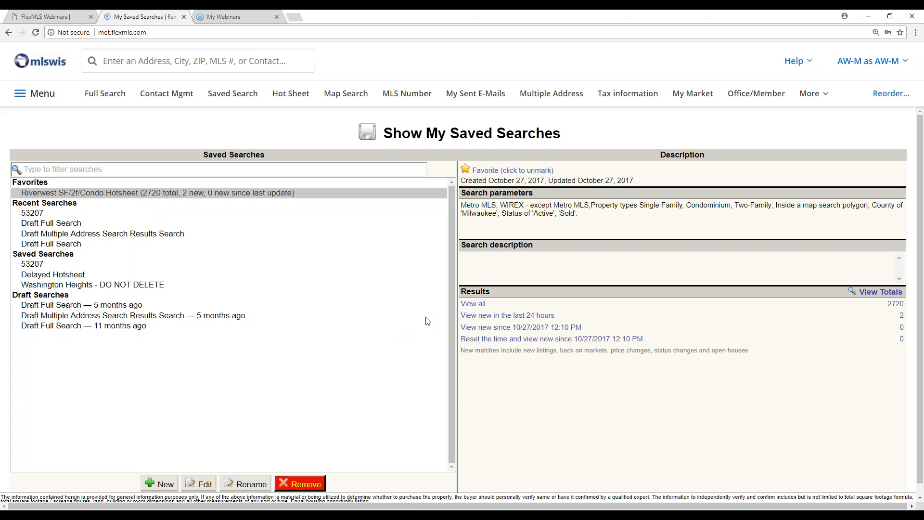
- Open the custom hot sheet settings and choose Riverwest SF/2f/Condo Hotsheet as the saved search to run
{"action": "left_click", "coordinate": [42, 95]}
{"action": "scroll", "coordinate": [299, 278], "scroll_direction": "down", "scroll_amount": 3}
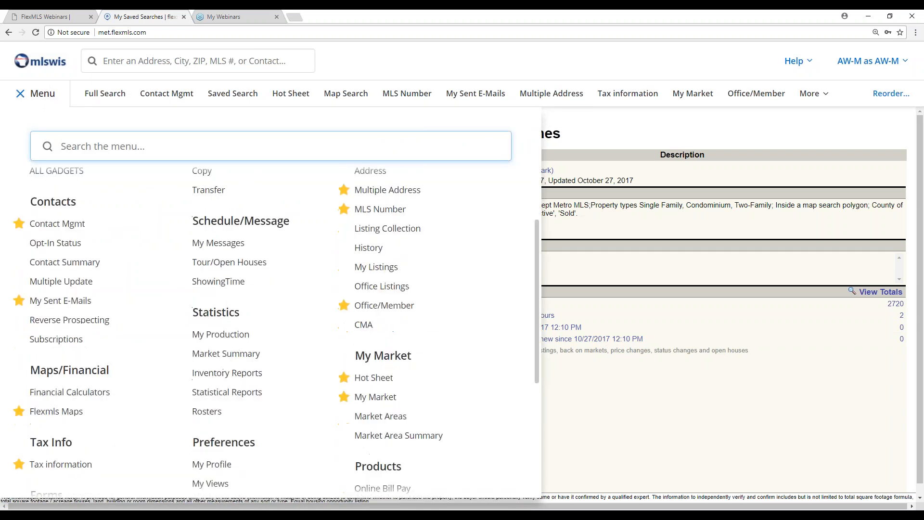
{"action": "left_click", "coordinate": [379, 379]}
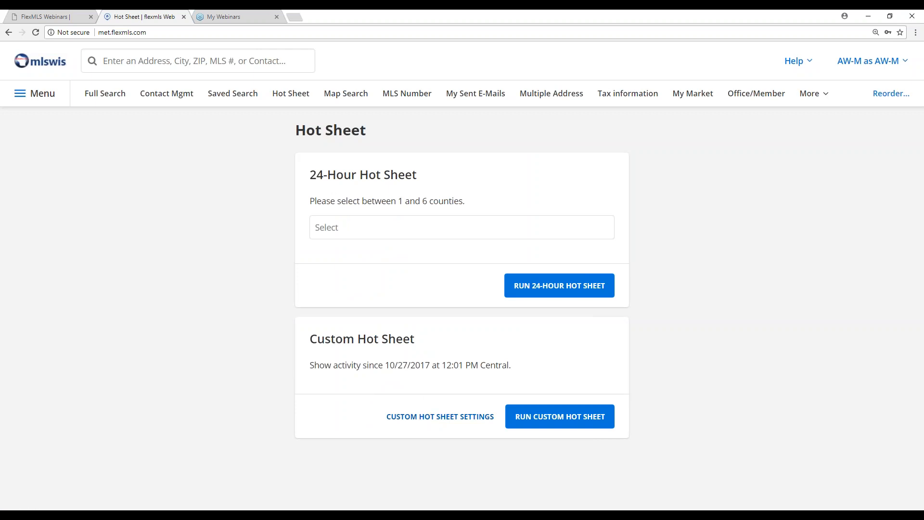
{"action": "left_click", "coordinate": [431, 417]}
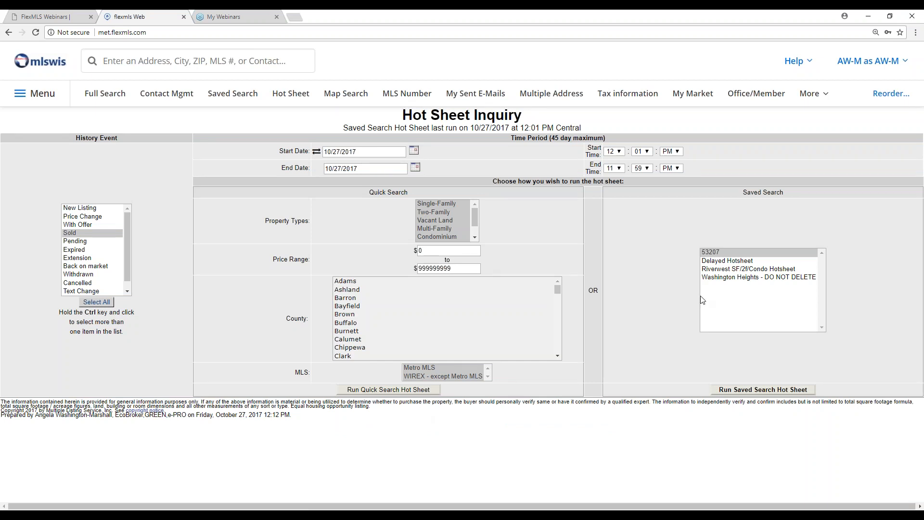
{"action": "left_click", "coordinate": [745, 270]}
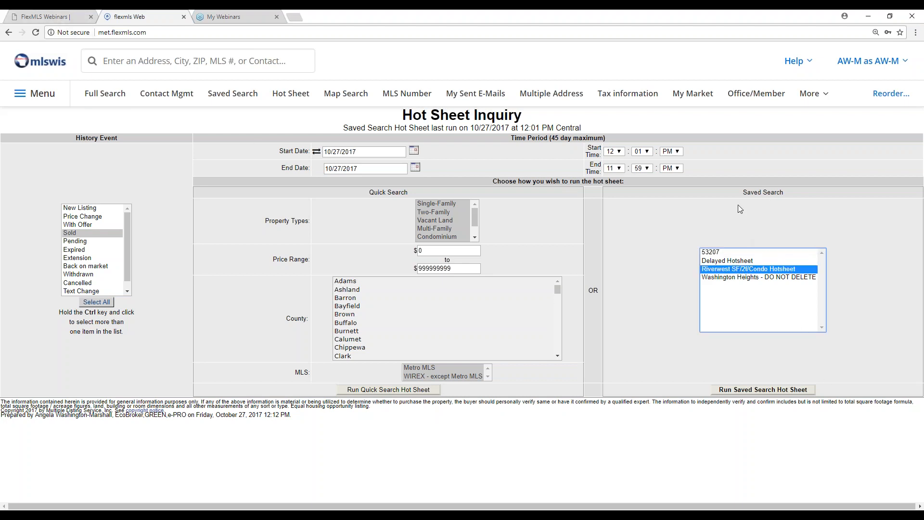
{"action": "left_click_drag", "start_coordinate": [781, 193], "coordinate": [743, 192]}
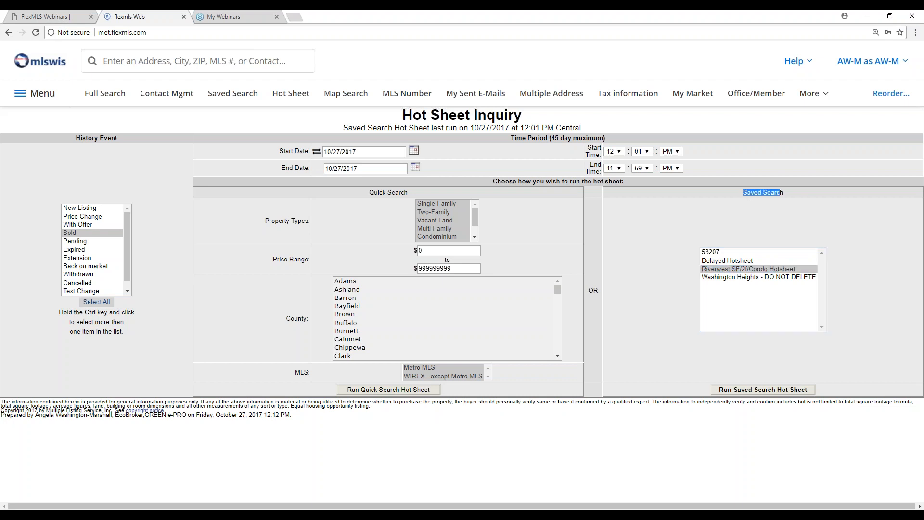
{"action": "left_click", "coordinate": [773, 271]}
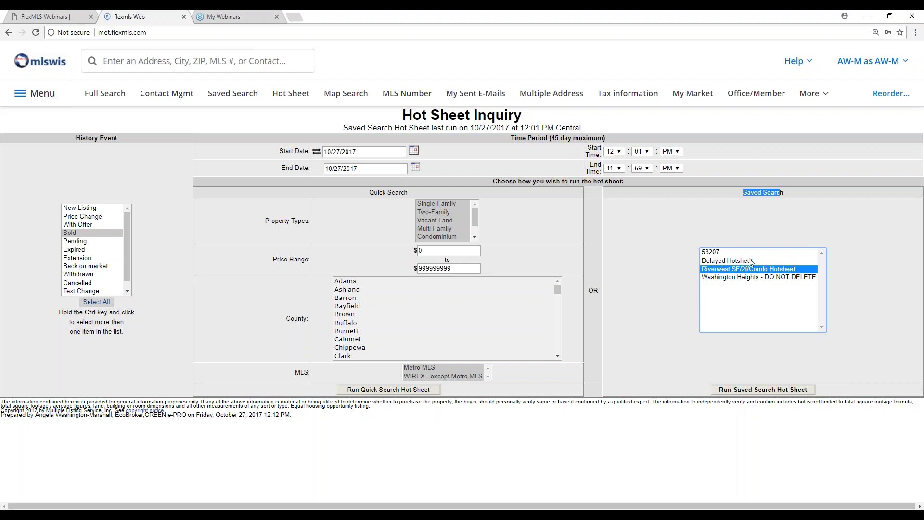
- Set the hot sheet's time period to start on 10/01/2017 at 12:00 AM
{"action": "left_click", "coordinate": [414, 151]}
{"action": "left_click", "coordinate": [339, 204]}
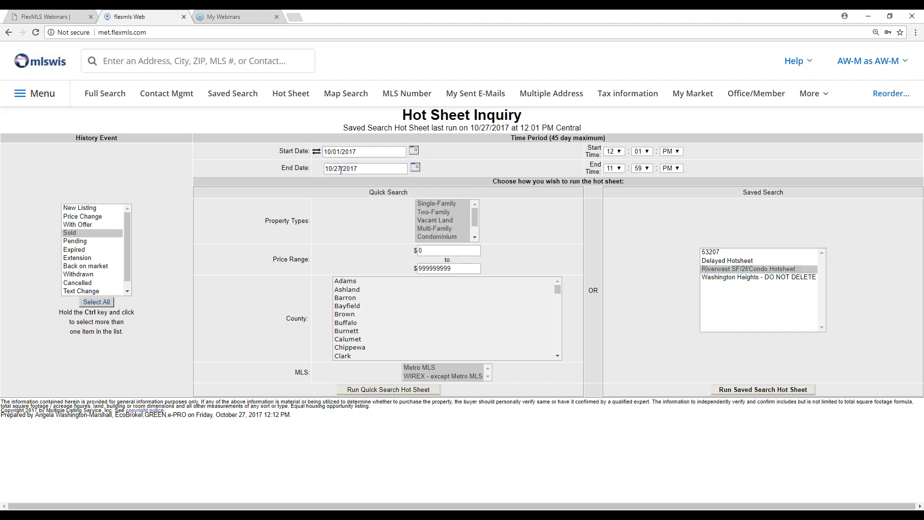
{"action": "left_click", "coordinate": [645, 151]}
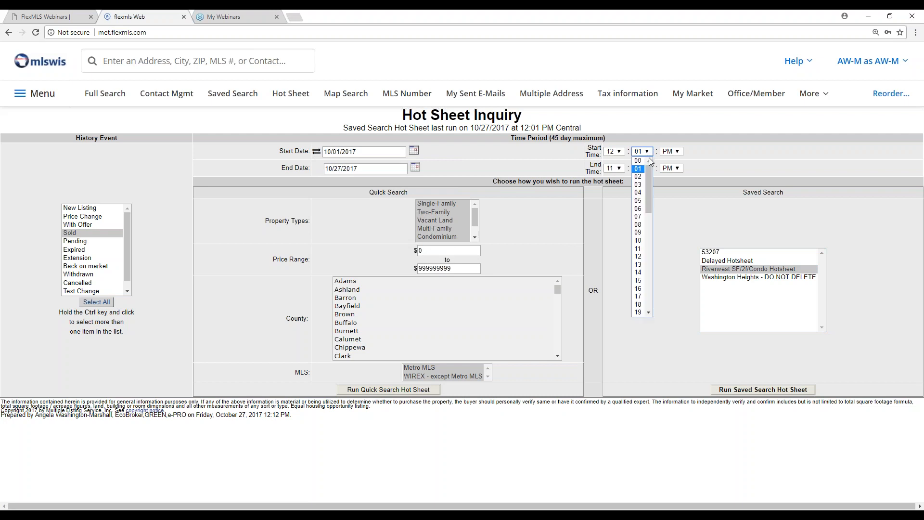
{"action": "left_click", "coordinate": [639, 161]}
{"action": "left_click", "coordinate": [672, 151]}
{"action": "left_click", "coordinate": [676, 161]}
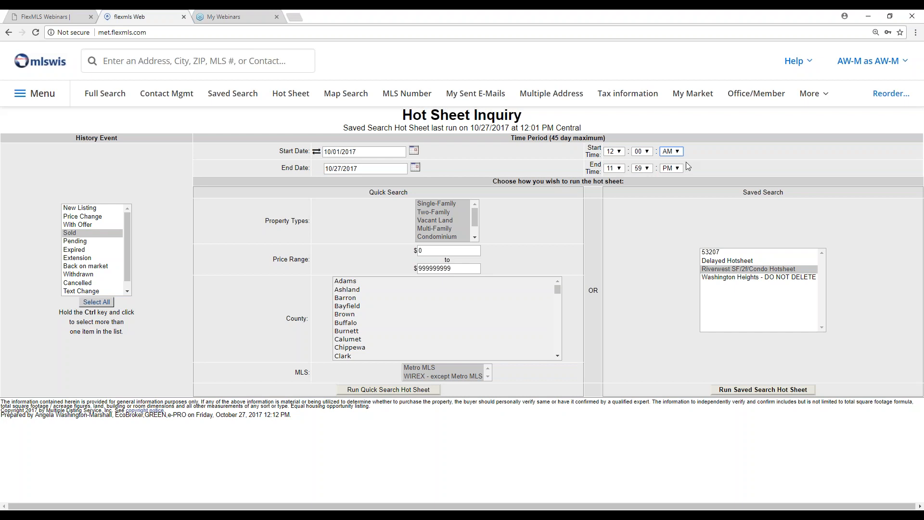
- Select the New Listing and Sold history events and run the saved search hot sheet
{"action": "left_click", "coordinate": [93, 209]}
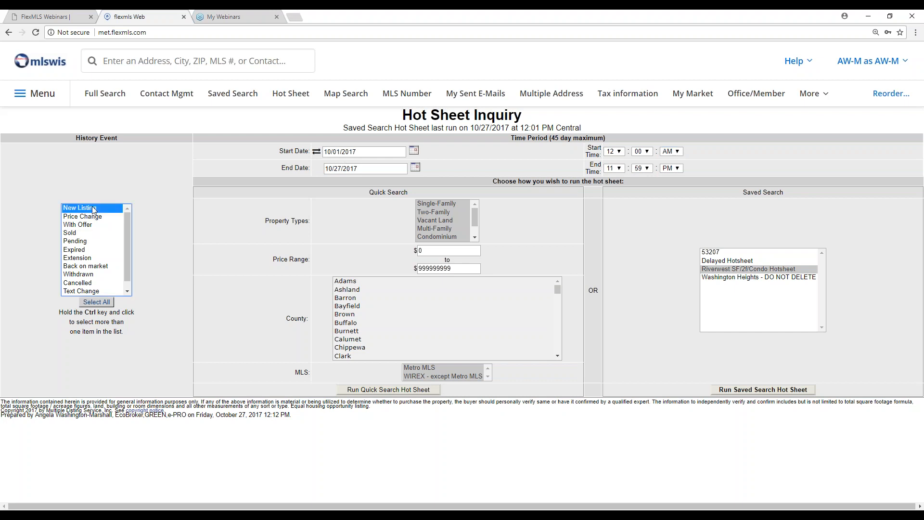
{"action": "left_click", "coordinate": [69, 233], "text": "ctrl"}
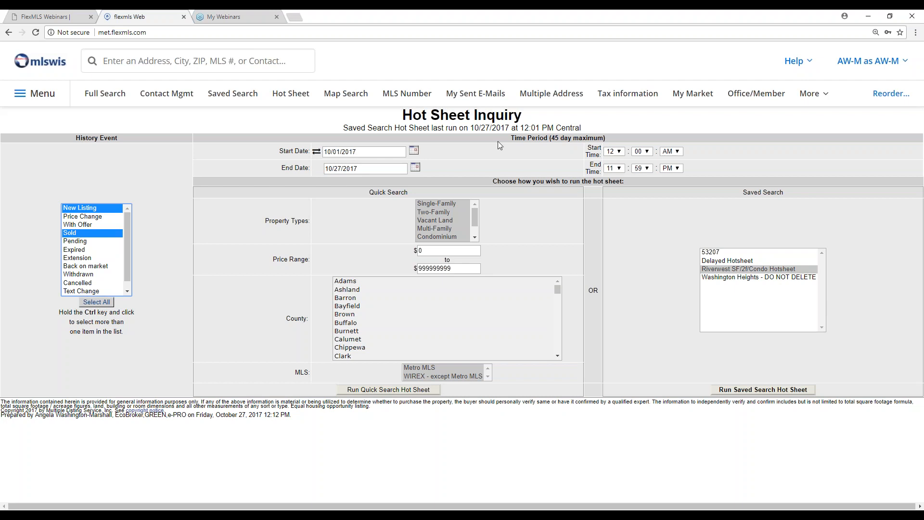
{"action": "left_click_drag", "start_coordinate": [607, 138], "coordinate": [512, 138]}
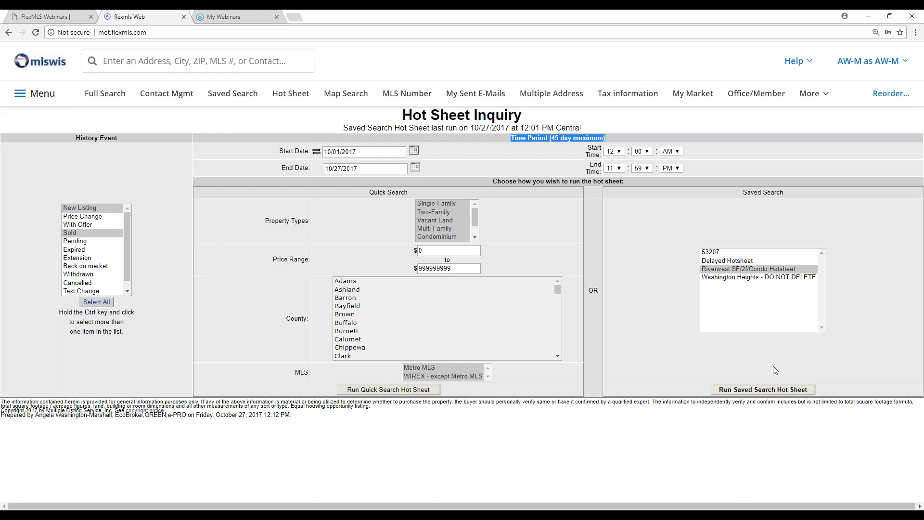
{"action": "left_click", "coordinate": [774, 391]}
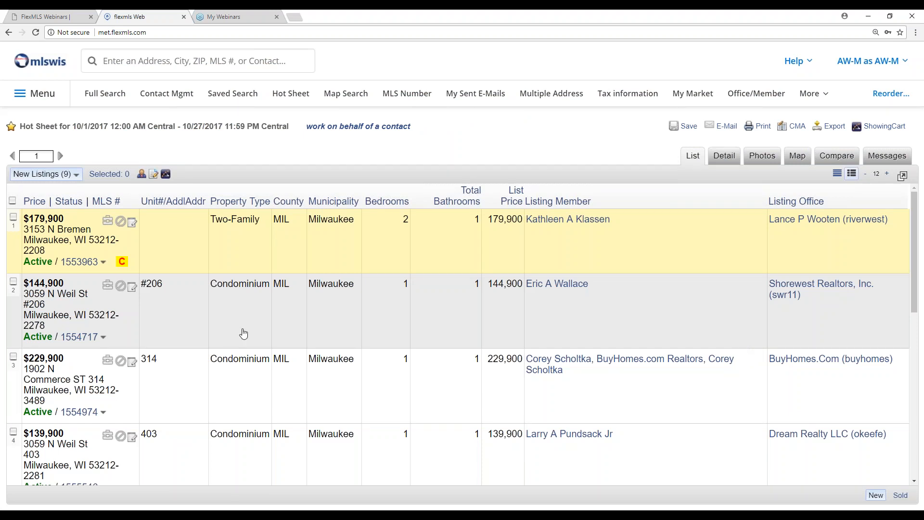
- Show the hot sheet's Sold listings and review the first listing's detail report, history and tax information
{"action": "left_click", "coordinate": [74, 174]}
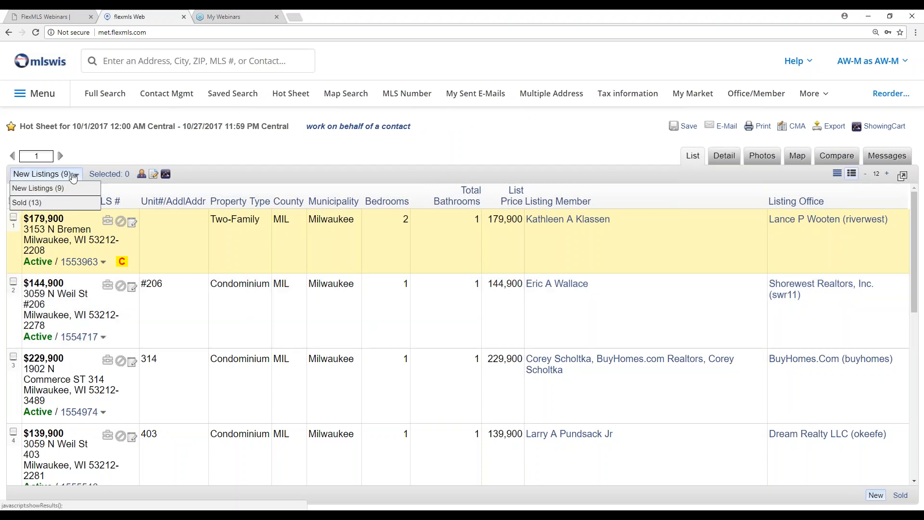
{"action": "left_click", "coordinate": [36, 203]}
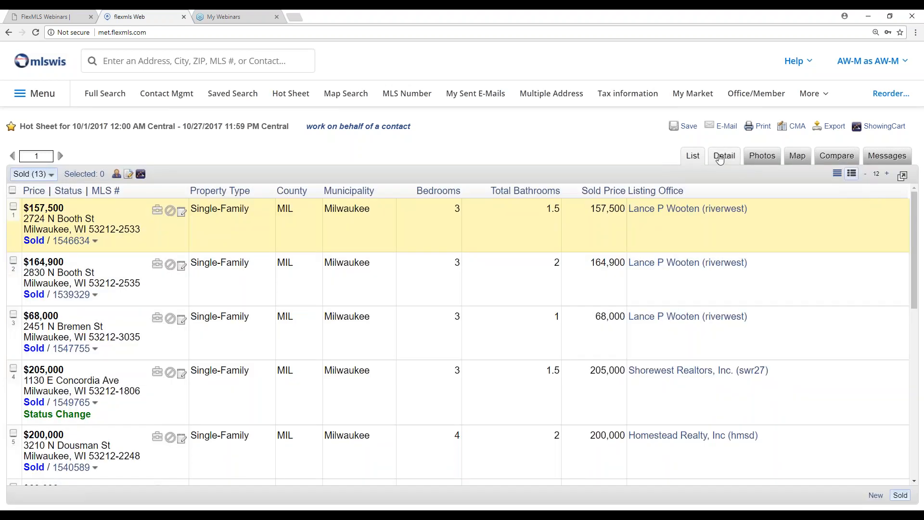
{"action": "left_click", "coordinate": [724, 156]}
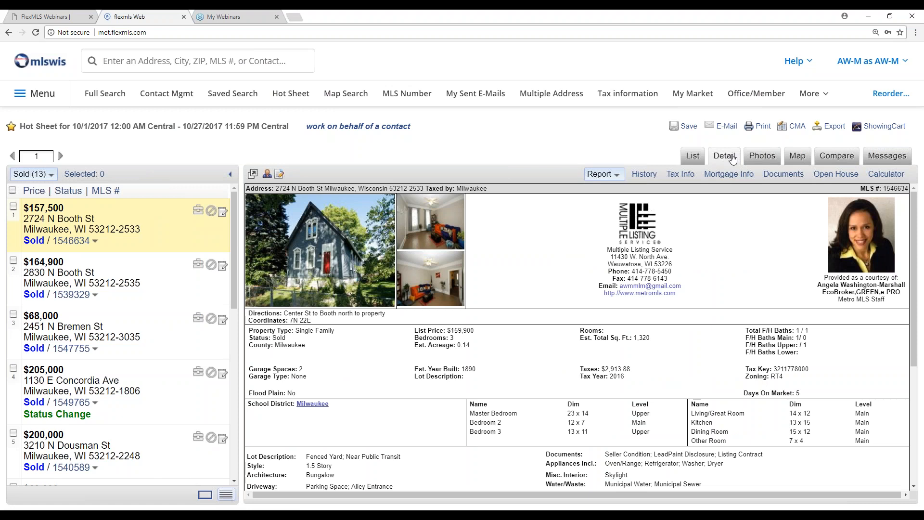
{"action": "left_click", "coordinate": [649, 176]}
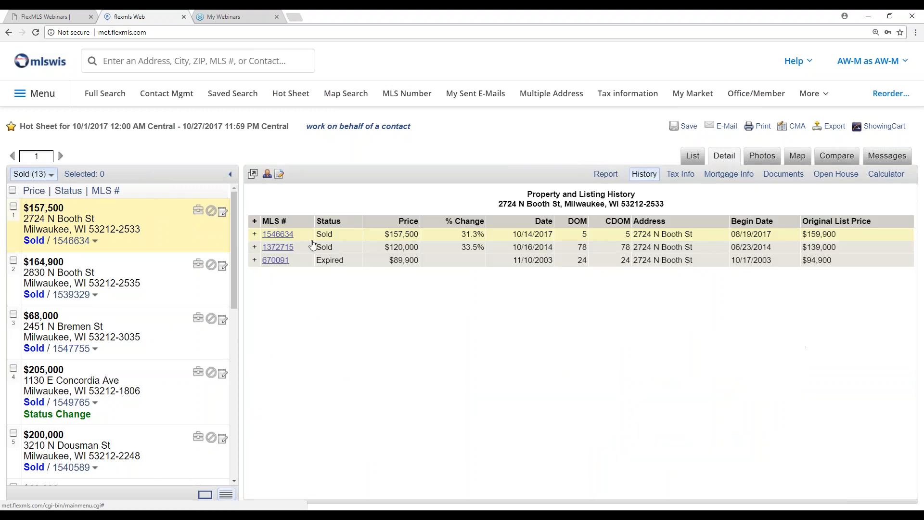
{"action": "left_click", "coordinate": [681, 176]}
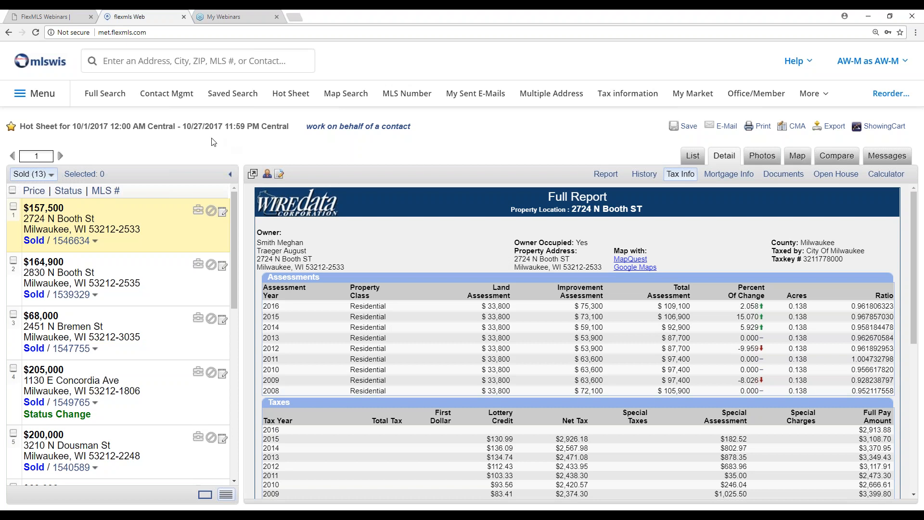
- Leave the listing results and open the Hot Sheet page with its 24-hour and custom options
{"action": "left_click", "coordinate": [42, 98]}
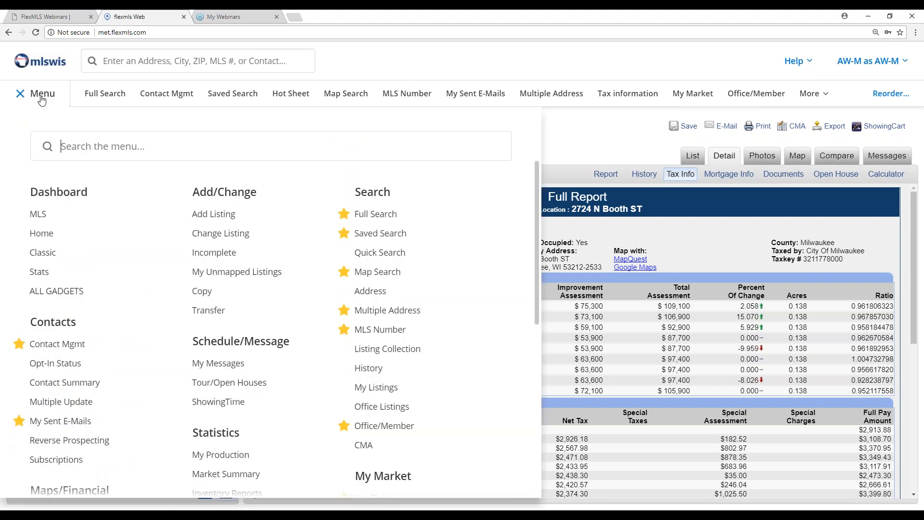
{"action": "scroll", "coordinate": [396, 316], "scroll_direction": "down", "scroll_amount": 3}
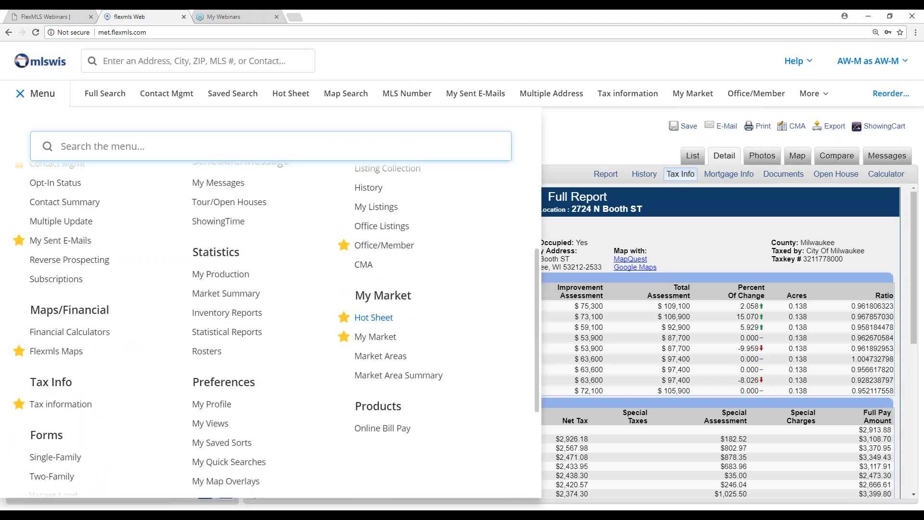
{"action": "left_click", "coordinate": [385, 319]}
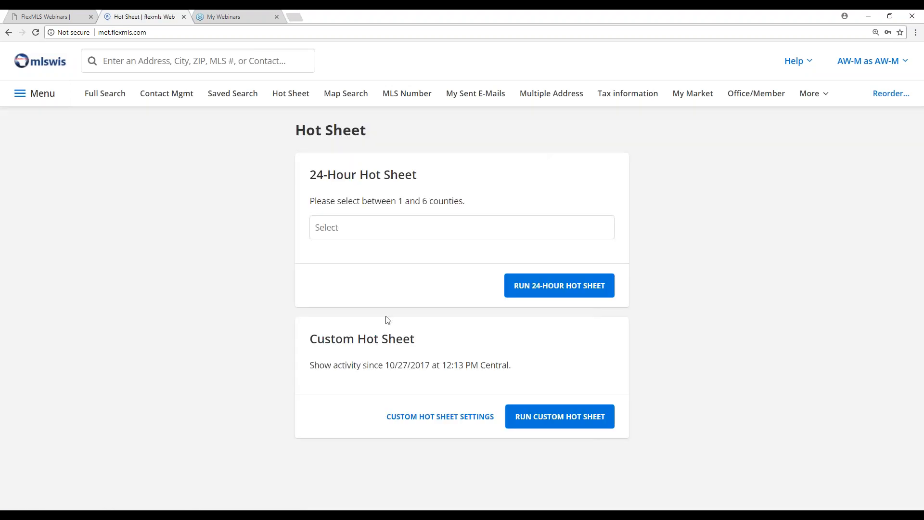
{"action": "left_click_drag", "start_coordinate": [312, 174], "coordinate": [423, 178]}
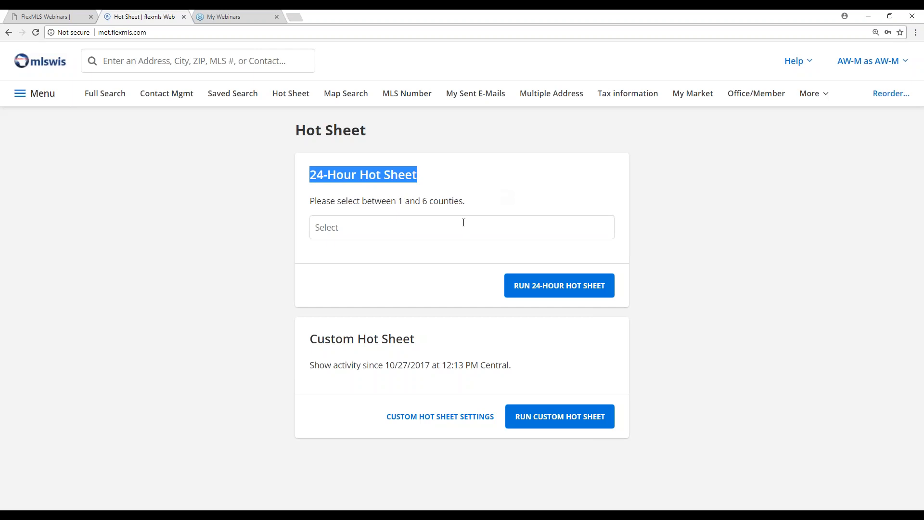
- Choose Waukesha as the county for the 24-hour hot sheet and run it
{"action": "left_click", "coordinate": [389, 226]}
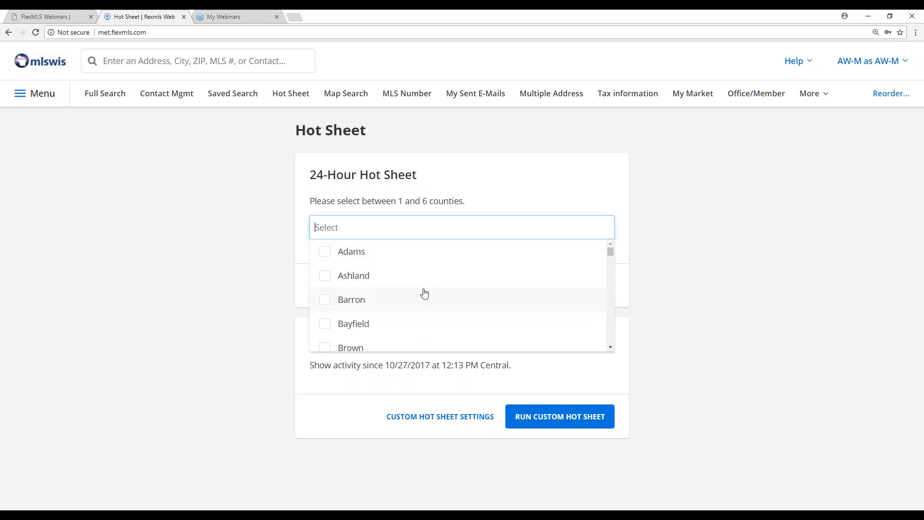
{"action": "left_click_drag", "start_coordinate": [612, 253], "coordinate": [614, 257]}
{"action": "scroll", "coordinate": [615, 257], "scroll_direction": "down", "scroll_amount": 1}
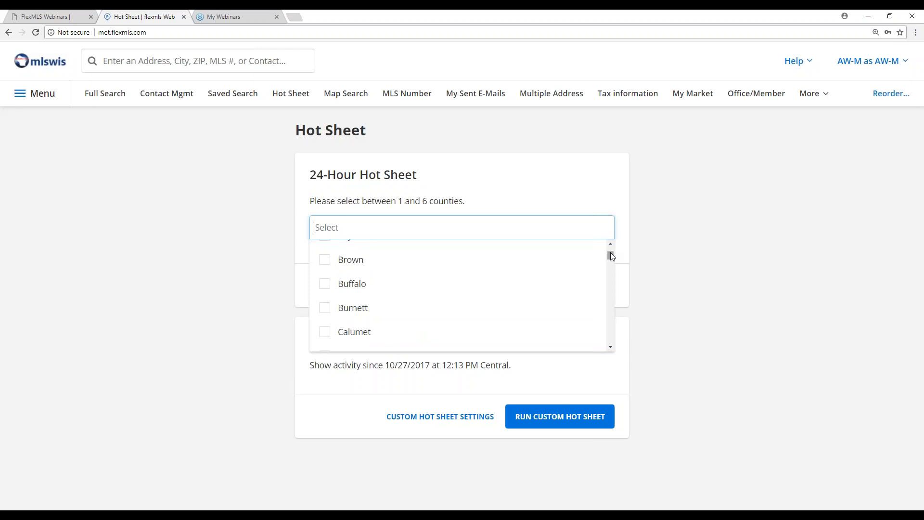
{"action": "type", "text": "wau"}
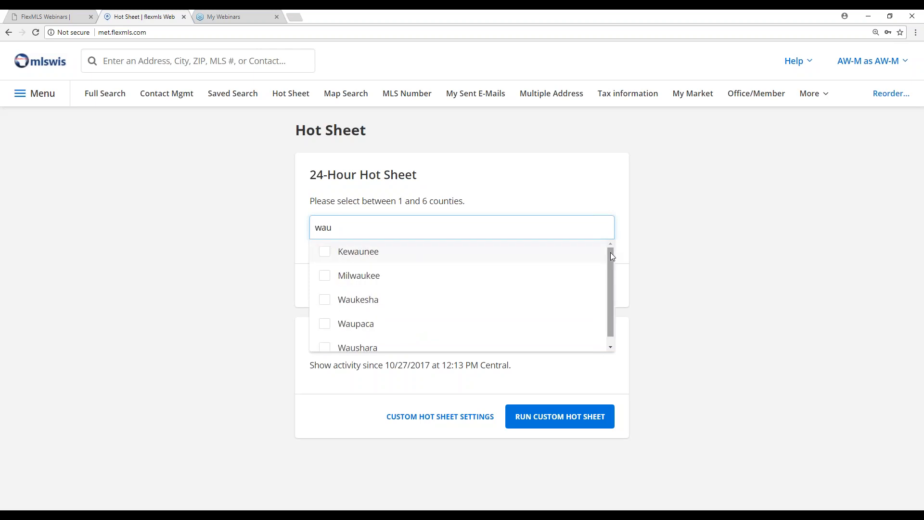
{"action": "left_click", "coordinate": [326, 303]}
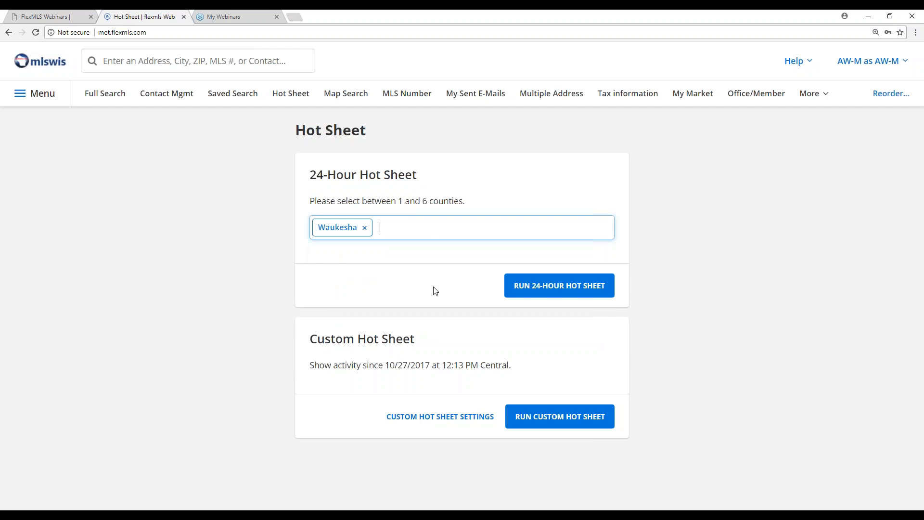
{"action": "left_click", "coordinate": [532, 287]}
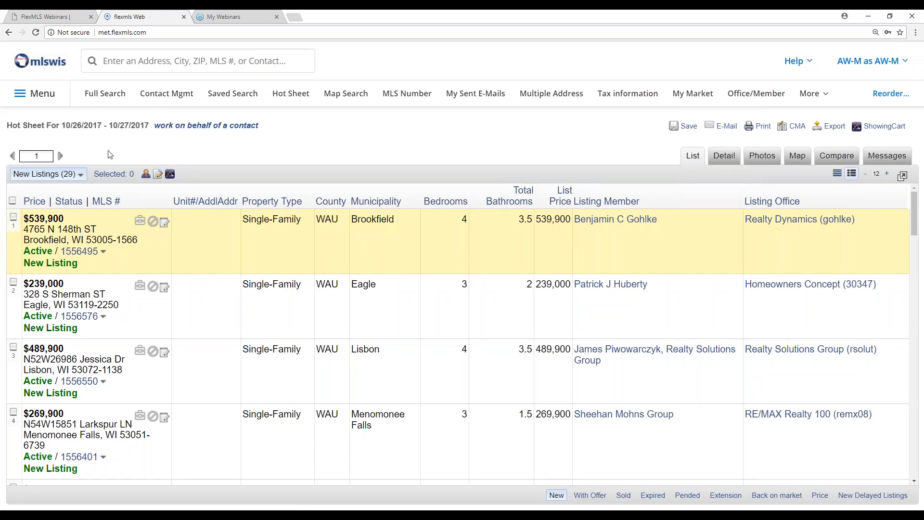
- View the 24-hour hot sheet's New Delayed Listings, Pended and Expired results one after another
{"action": "left_click", "coordinate": [80, 175]}
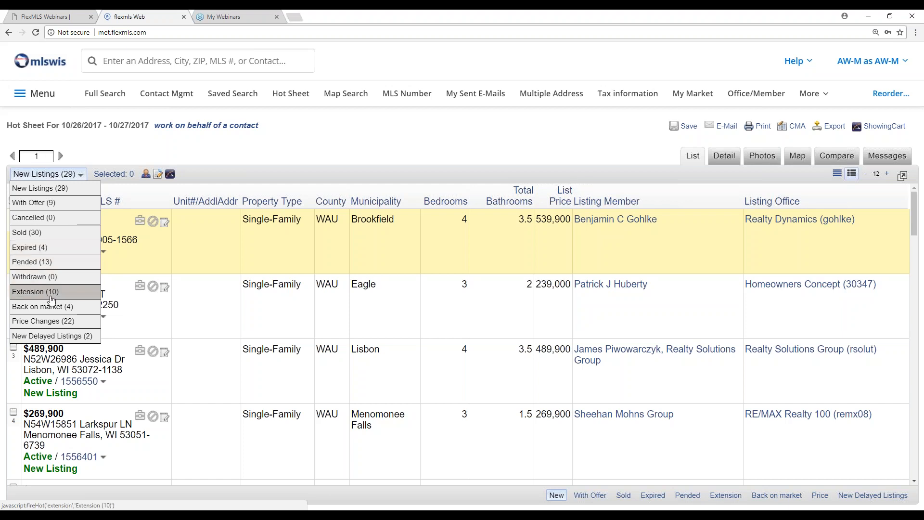
{"action": "left_click", "coordinate": [53, 336]}
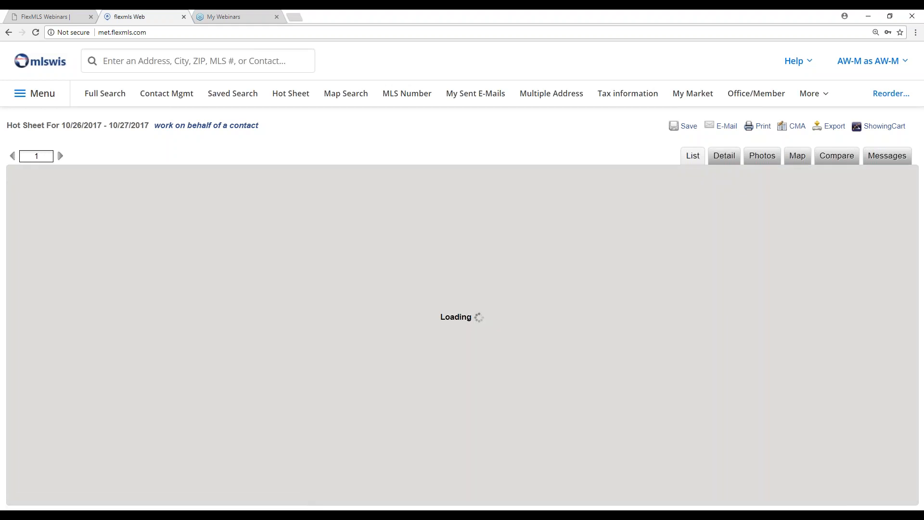
{"action": "left_click", "coordinate": [107, 176]}
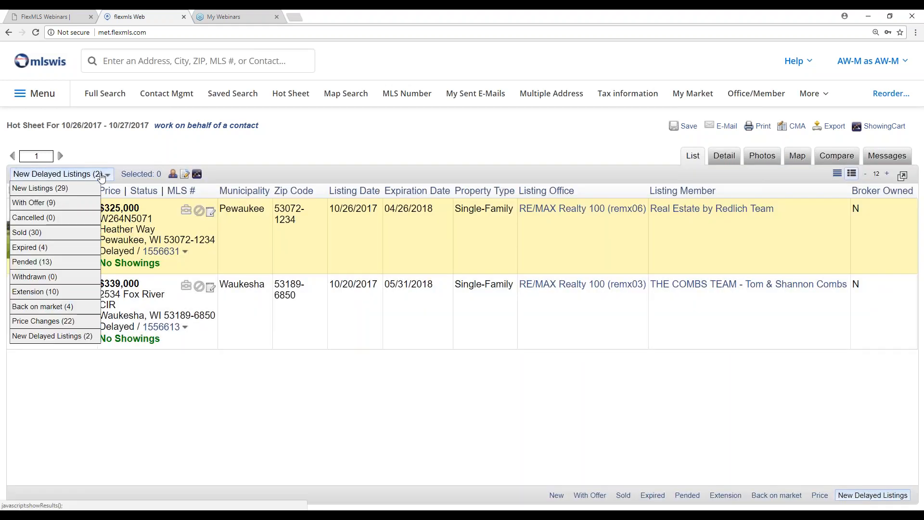
{"action": "left_click", "coordinate": [30, 262]}
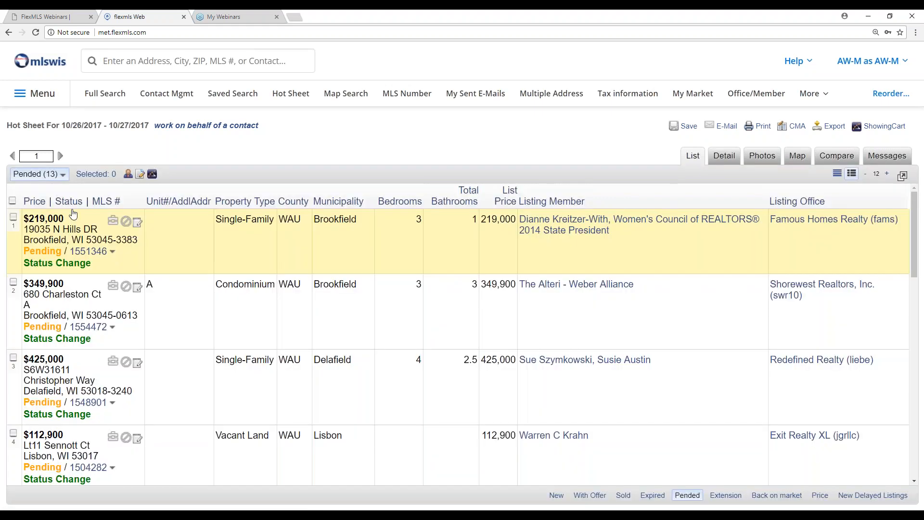
{"action": "left_click", "coordinate": [41, 174]}
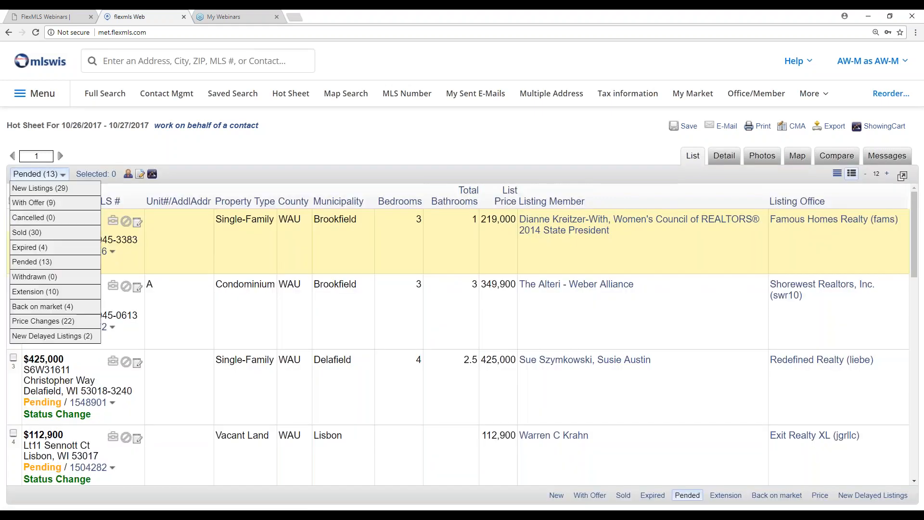
{"action": "left_click", "coordinate": [30, 247]}
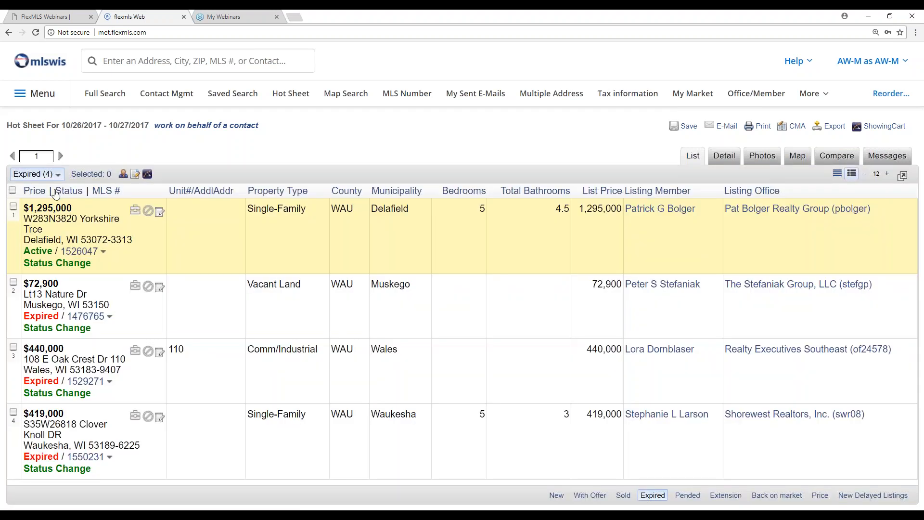
- Return to the hot sheet's New Listings results and look through the listings' property types, statuses and prices
{"action": "left_click", "coordinate": [37, 174]}
{"action": "left_click", "coordinate": [48, 187]}
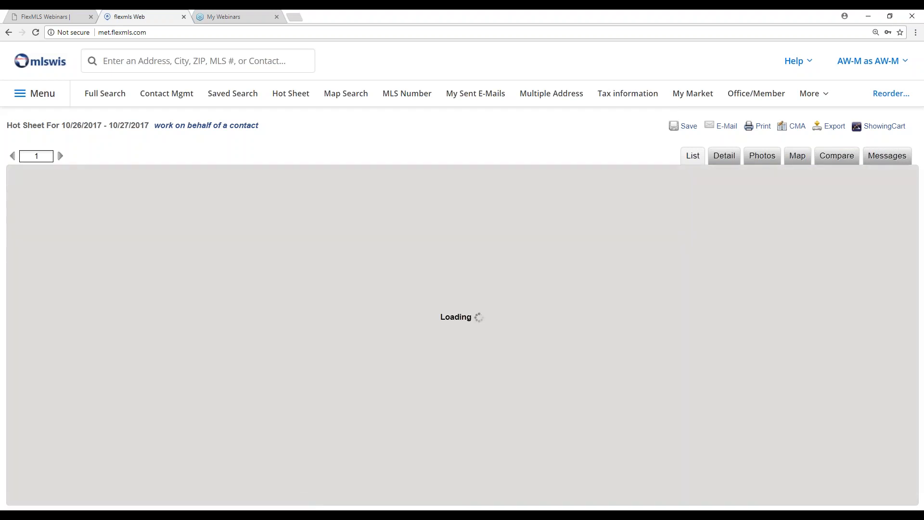
{"action": "scroll", "coordinate": [57, 310], "scroll_direction": "down", "scroll_amount": 1}
{"action": "scroll", "coordinate": [97, 294], "scroll_direction": "up", "scroll_amount": 1}
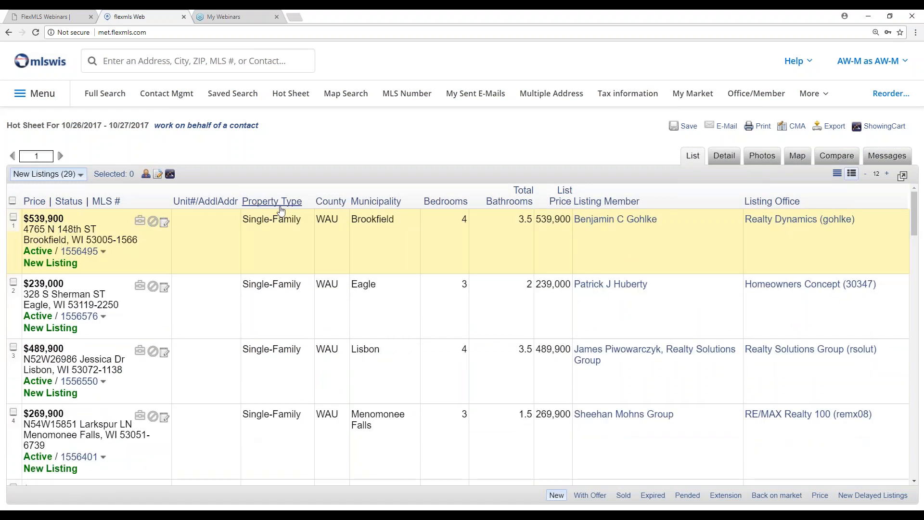
{"action": "scroll", "coordinate": [296, 339], "scroll_direction": "down", "scroll_amount": 5}
{"action": "scroll", "coordinate": [298, 338], "scroll_direction": "down", "scroll_amount": 8}
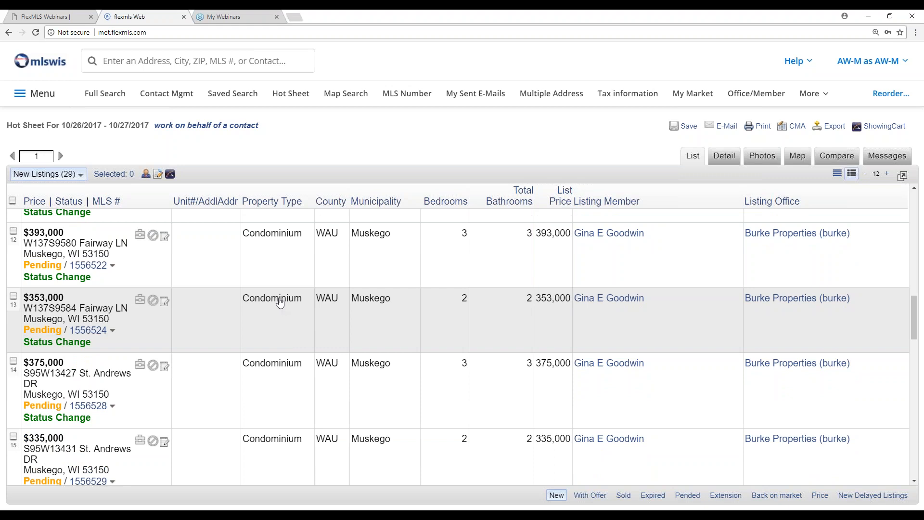
{"action": "scroll", "coordinate": [281, 304], "scroll_direction": "up", "scroll_amount": 3}
{"action": "scroll", "coordinate": [281, 304], "scroll_direction": "up", "scroll_amount": 4}
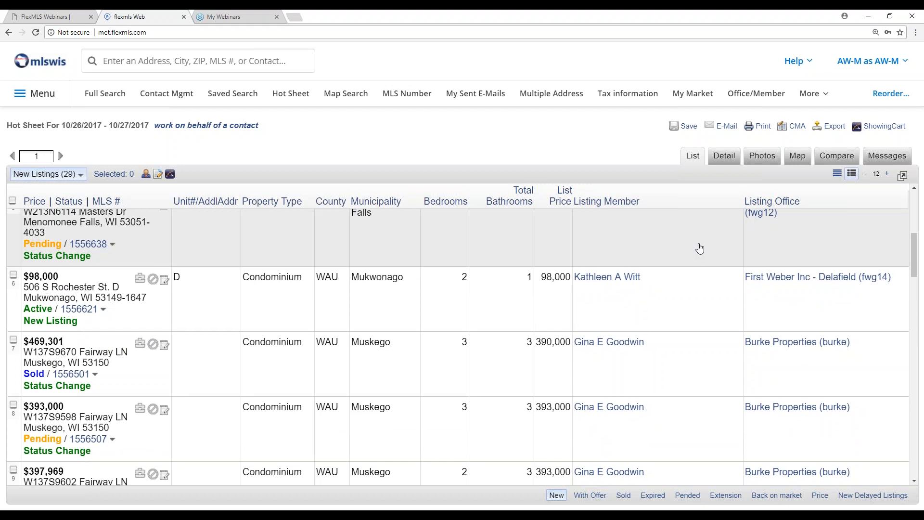
{"action": "scroll", "coordinate": [700, 248], "scroll_direction": "up", "scroll_amount": 2}
{"action": "scroll", "coordinate": [700, 248], "scroll_direction": "down", "scroll_amount": 3}
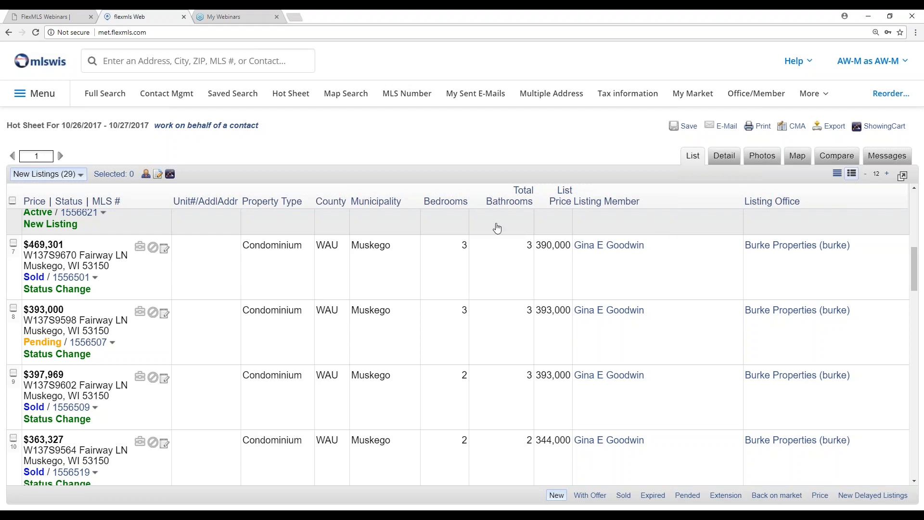
- Reopen the Hot Sheet page and open the custom hot sheet settings with the Quick Search and Saved Search options
{"action": "left_click", "coordinate": [46, 98]}
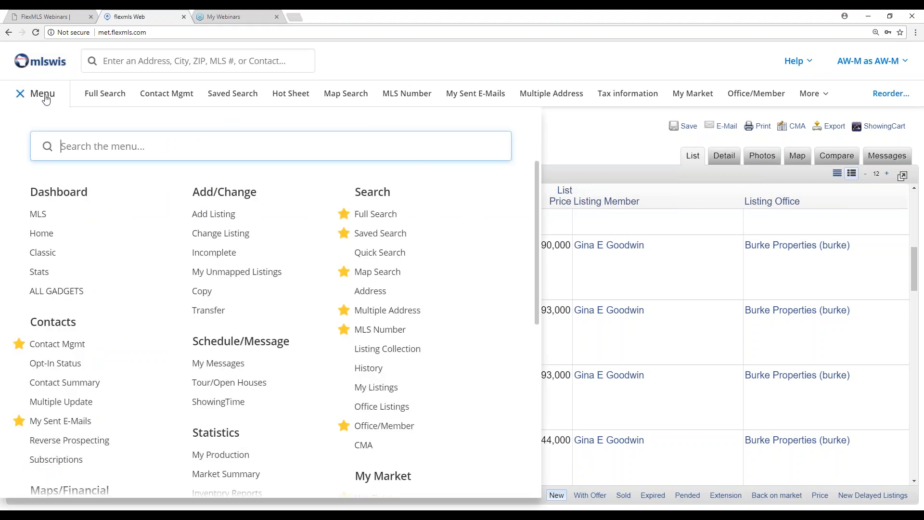
{"action": "scroll", "coordinate": [334, 327], "scroll_direction": "down", "scroll_amount": 3}
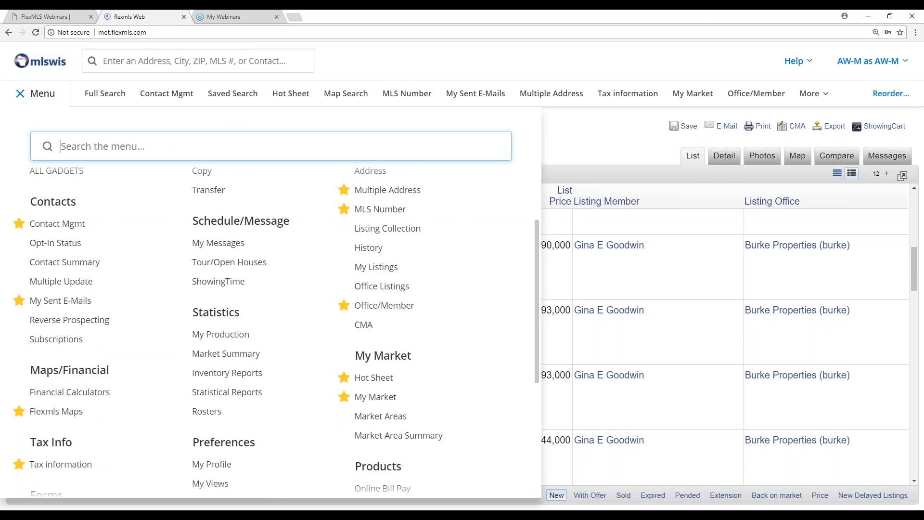
{"action": "left_click", "coordinate": [375, 381]}
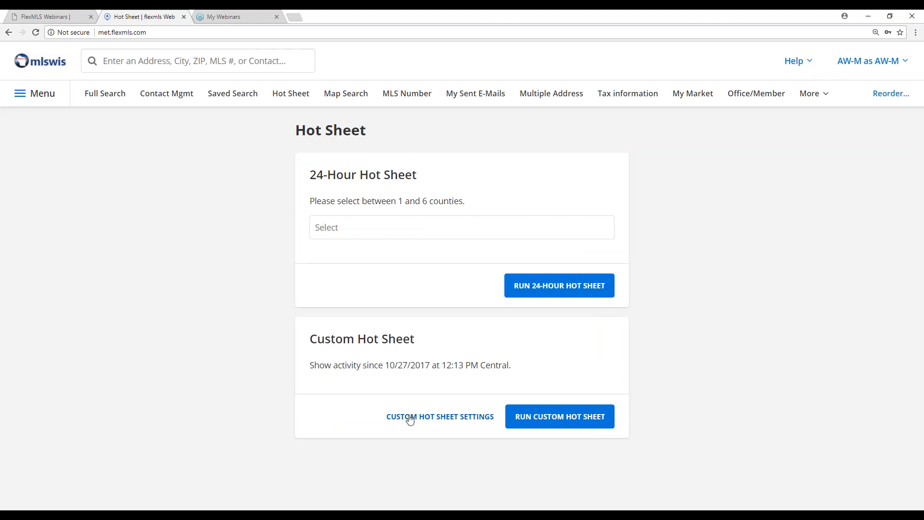
{"action": "left_click", "coordinate": [435, 417]}
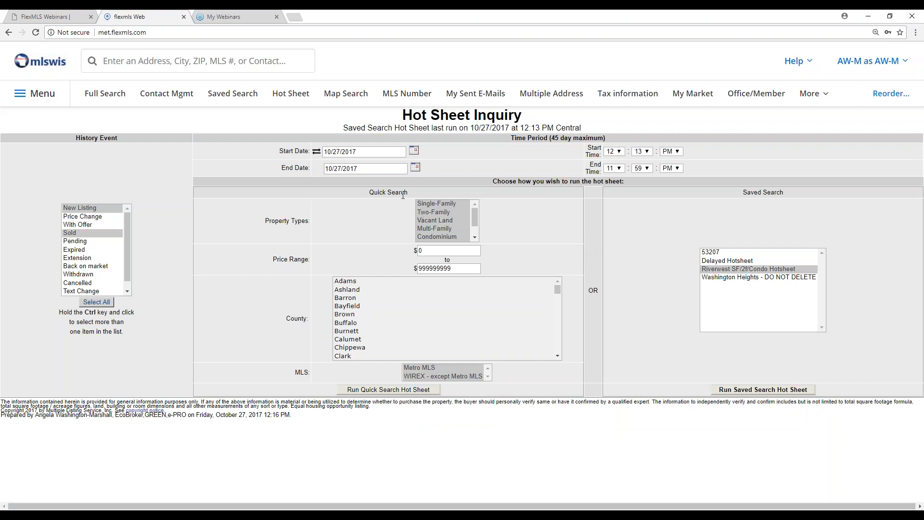
{"action": "left_click_drag", "start_coordinate": [784, 191], "coordinate": [741, 192]}
{"action": "left_click_drag", "start_coordinate": [408, 192], "coordinate": [369, 193]}
- Set the custom hot sheet's time period to start on 10/23/2017 at 12:00 AM
{"action": "left_click", "coordinate": [413, 152]}
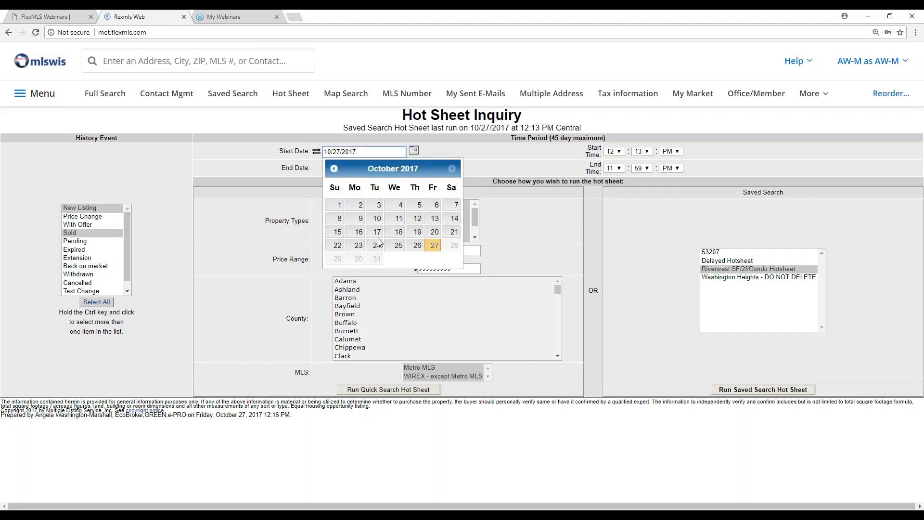
{"action": "left_click", "coordinate": [361, 251]}
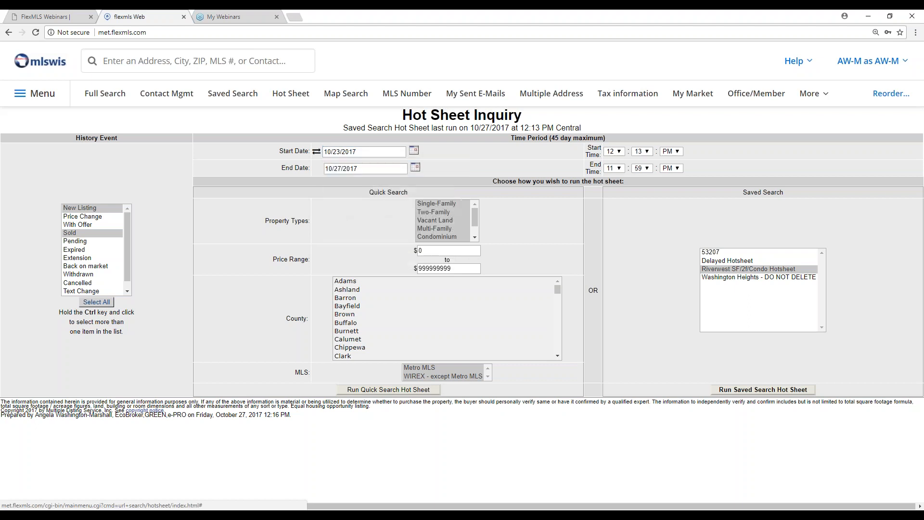
{"action": "left_click", "coordinate": [642, 151]}
{"action": "left_click", "coordinate": [643, 162]}
{"action": "left_click", "coordinate": [678, 152]}
{"action": "left_click", "coordinate": [668, 160]}
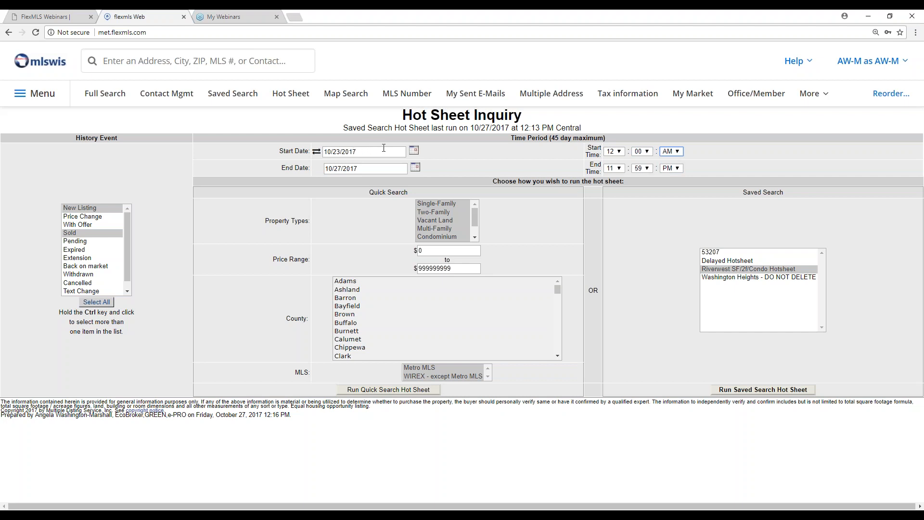
- Limit the quick search to Vacant Land in Jefferson county, with both Metro MLS and WIREX - except Metro MLS selected
{"action": "left_click", "coordinate": [441, 219]}
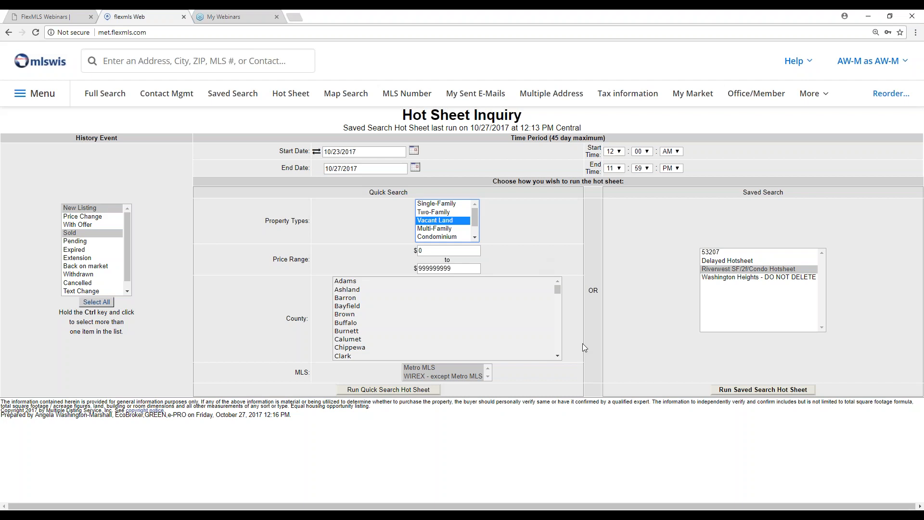
{"action": "left_click_drag", "start_coordinate": [557, 291], "coordinate": [564, 315]}
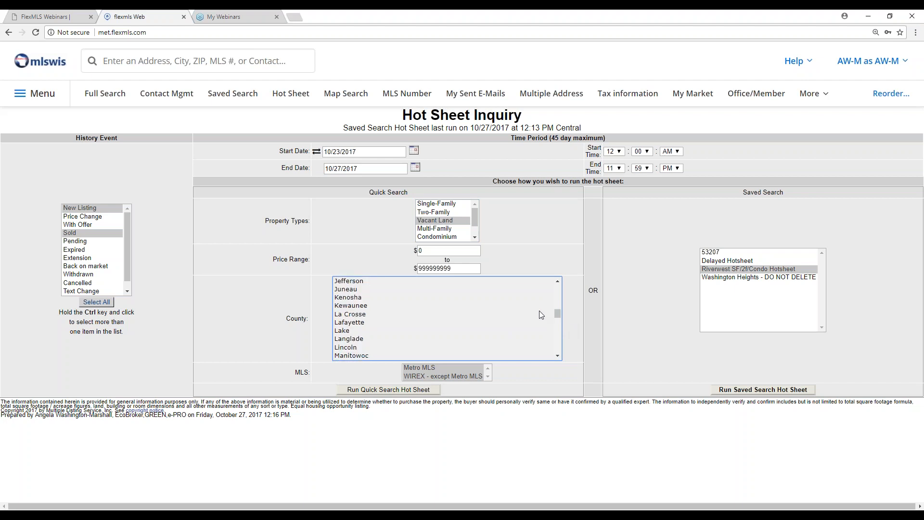
{"action": "left_click", "coordinate": [364, 284]}
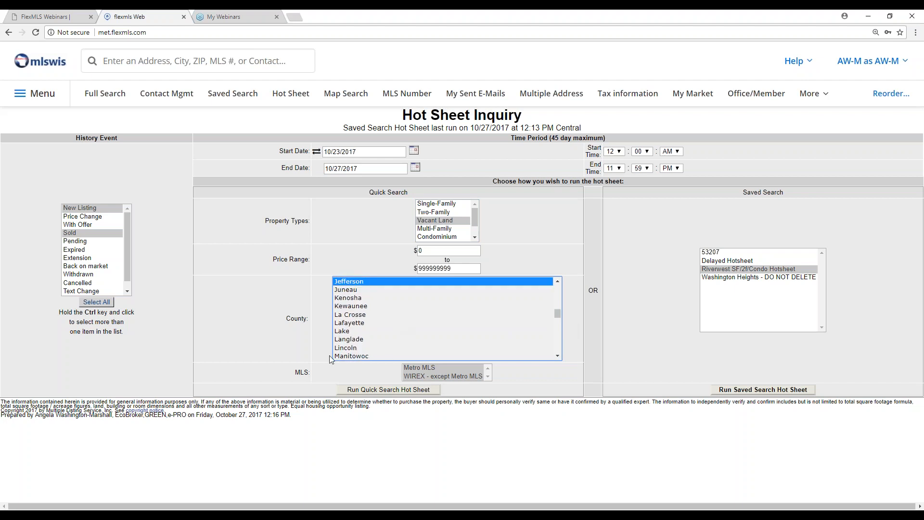
{"action": "left_click", "coordinate": [420, 368]}
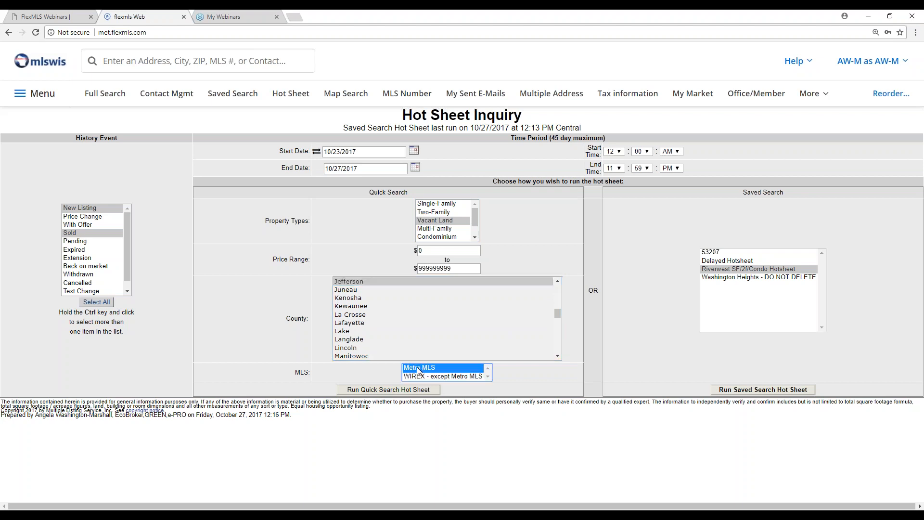
{"action": "left_click", "coordinate": [422, 377]}
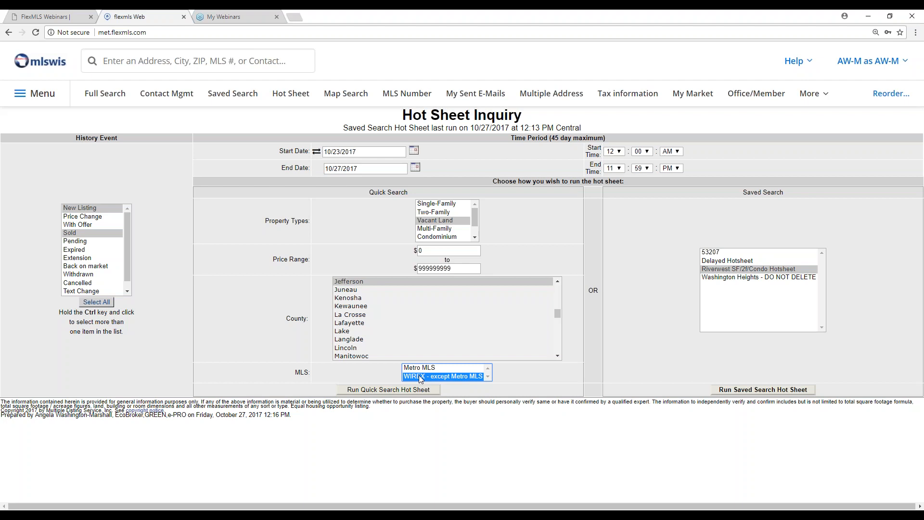
{"action": "left_click", "coordinate": [420, 368], "text": "ctrl"}
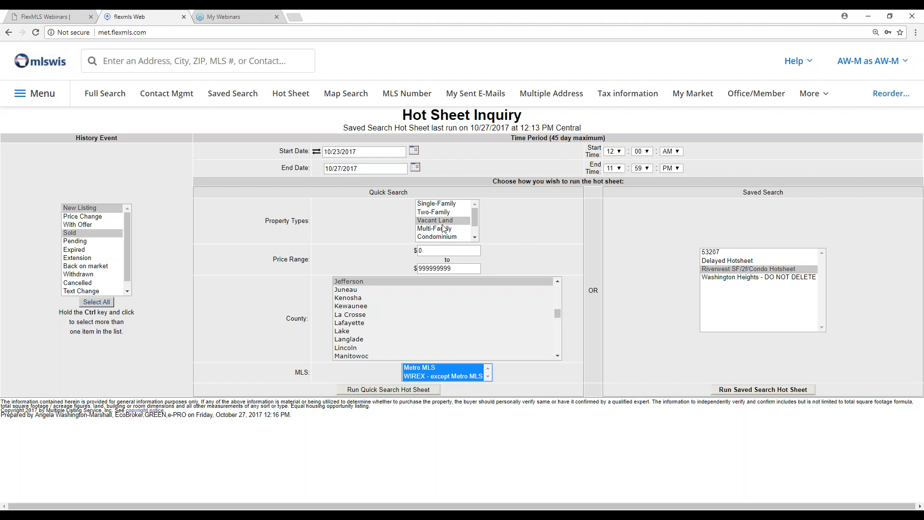
- Set the history events to New Listing and Expired, and run the quick search hot sheet
{"action": "left_click", "coordinate": [91, 209]}
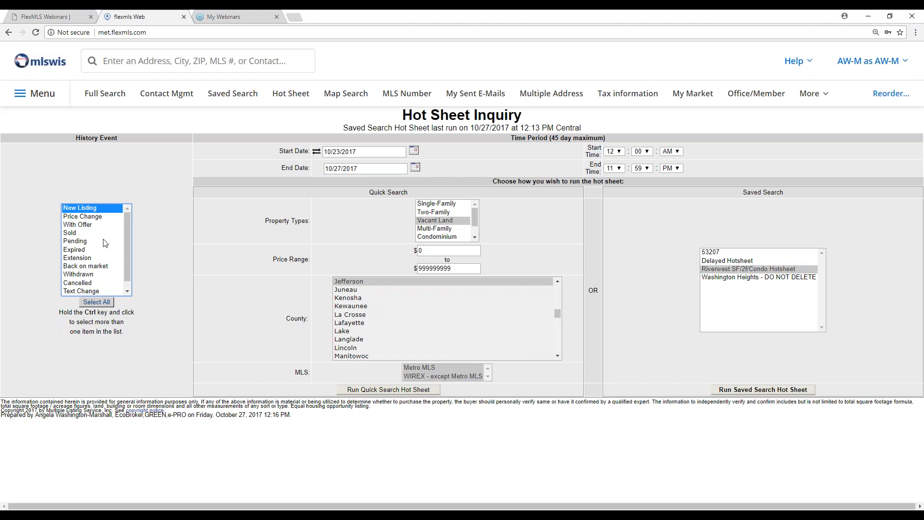
{"action": "left_click", "coordinate": [83, 250], "text": "ctrl"}
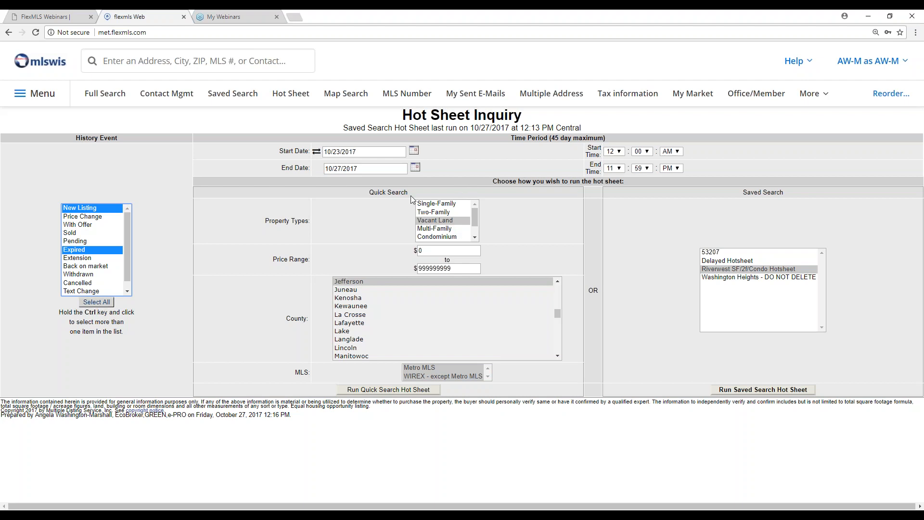
{"action": "left_click", "coordinate": [379, 390]}
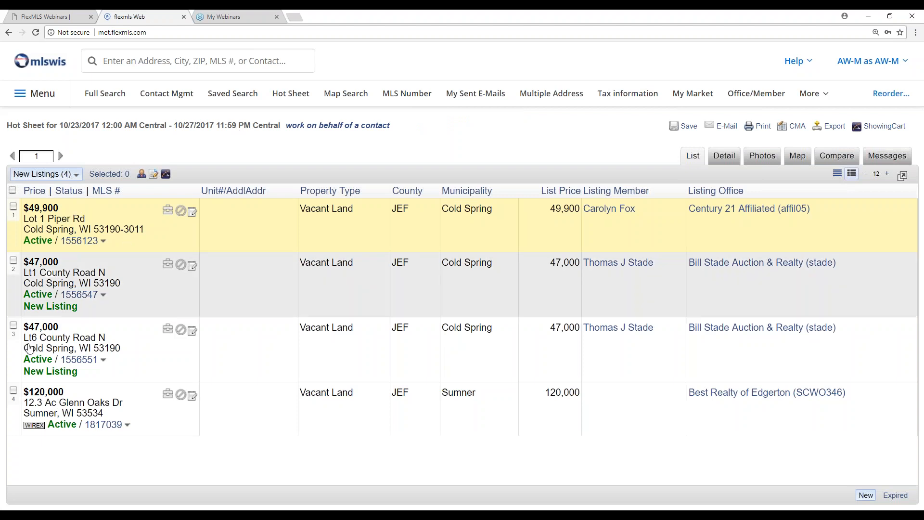
- Check the WIREX tag on the Sumner listing and switch the hot sheet results to the Expired listings
{"action": "mouse_move", "coordinate": [39, 430]}
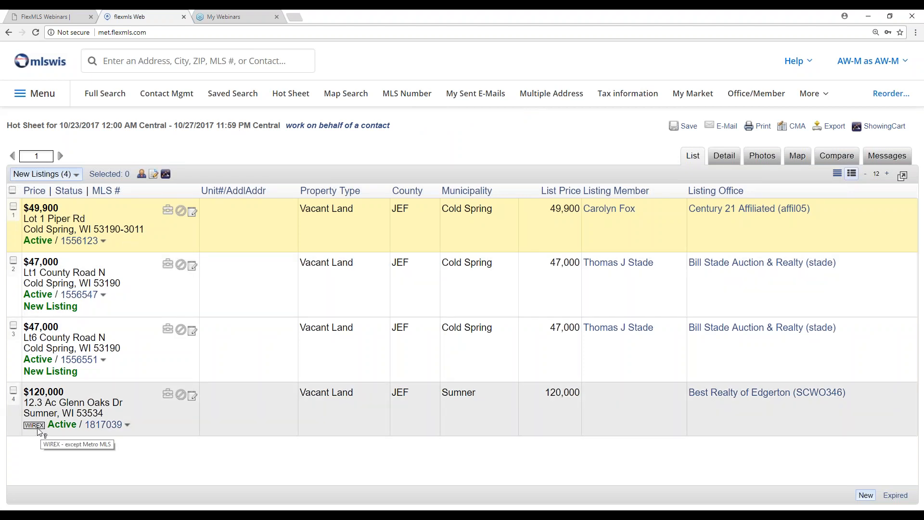
{"action": "left_click", "coordinate": [76, 174]}
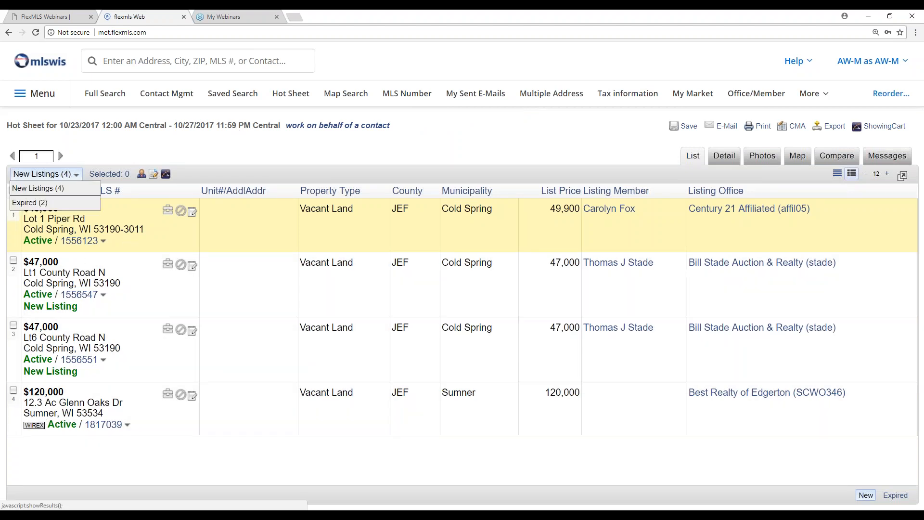
{"action": "left_click", "coordinate": [29, 203]}
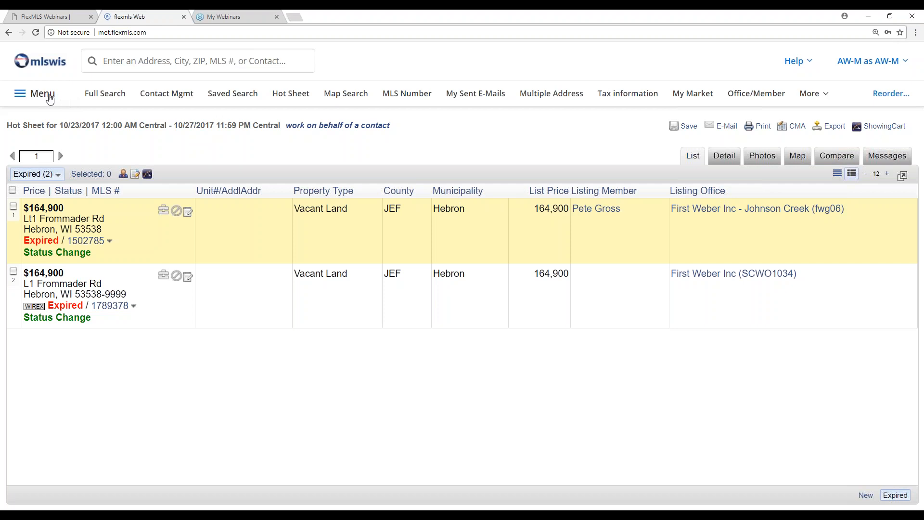
- Reopen the Hot Sheet page and run the custom hot sheet for activity since its last run
{"action": "left_click", "coordinate": [50, 99]}
{"action": "scroll", "coordinate": [398, 349], "scroll_direction": "down", "scroll_amount": 2}
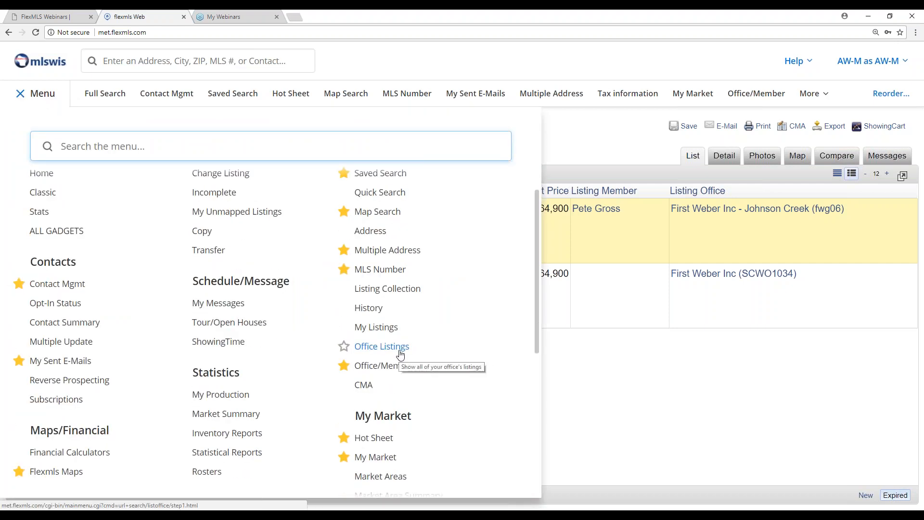
{"action": "scroll", "coordinate": [400, 359], "scroll_direction": "down", "scroll_amount": 1}
{"action": "left_click", "coordinate": [378, 378]}
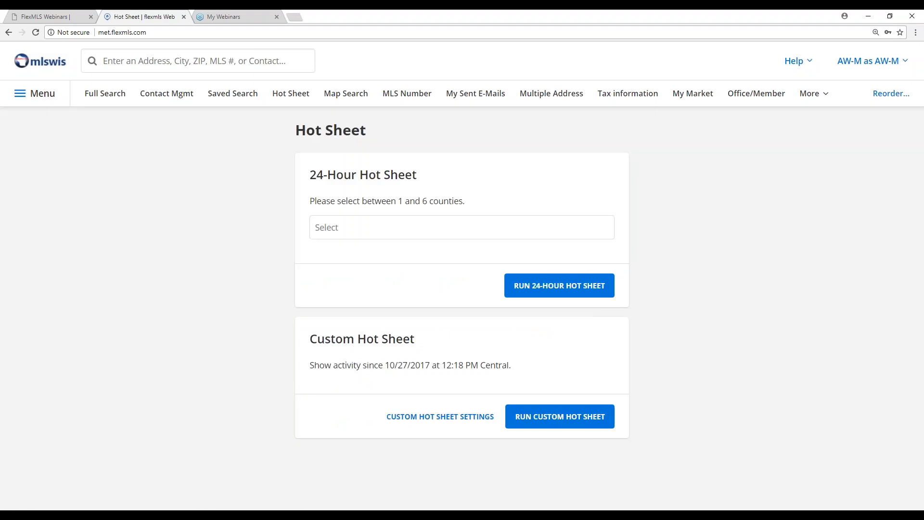
{"action": "left_click", "coordinate": [561, 418]}
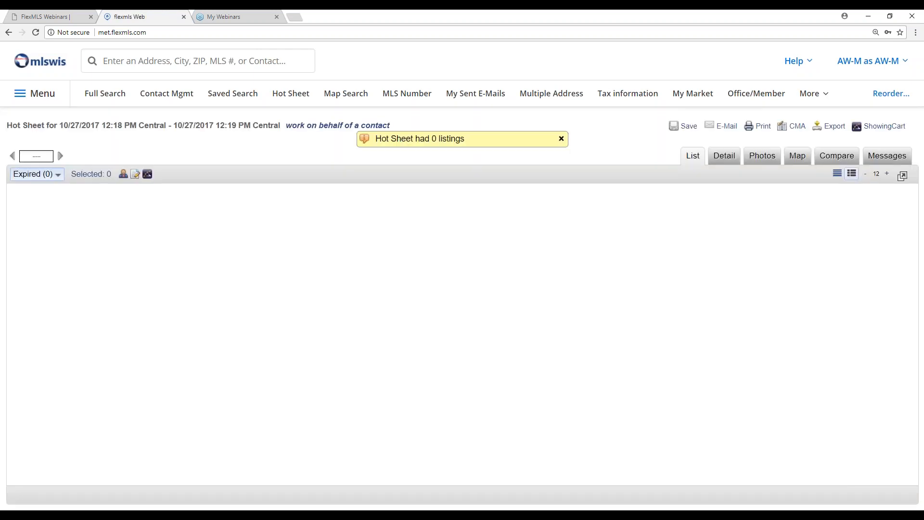
- Review the New Listings and Expired result categories of the rerun custom hot sheet
{"action": "left_click", "coordinate": [33, 175]}
{"action": "left_click", "coordinate": [190, 321]}
{"action": "left_click", "coordinate": [45, 177]}
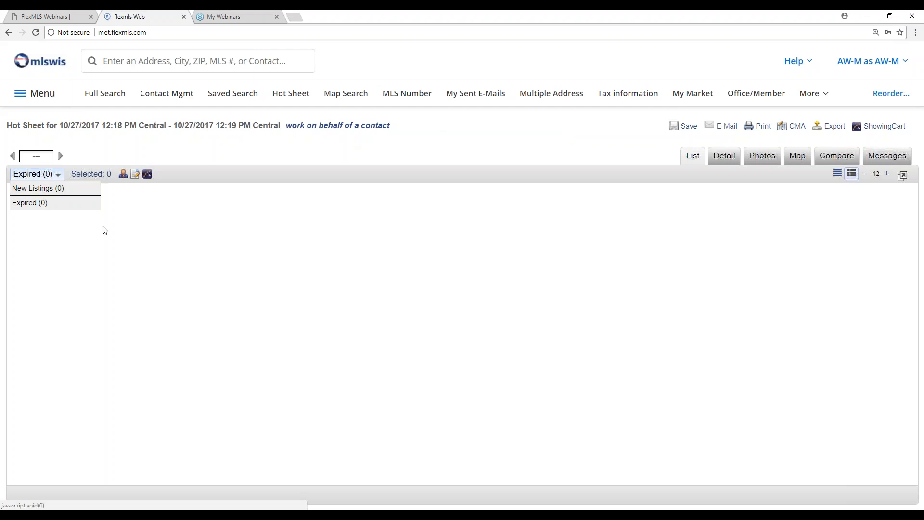
- Return to the Hot Sheet page, open the custom hot sheet settings and select the saved search 53207
{"action": "left_click", "coordinate": [43, 96]}
{"action": "scroll", "coordinate": [380, 404], "scroll_direction": "down", "scroll_amount": 3}
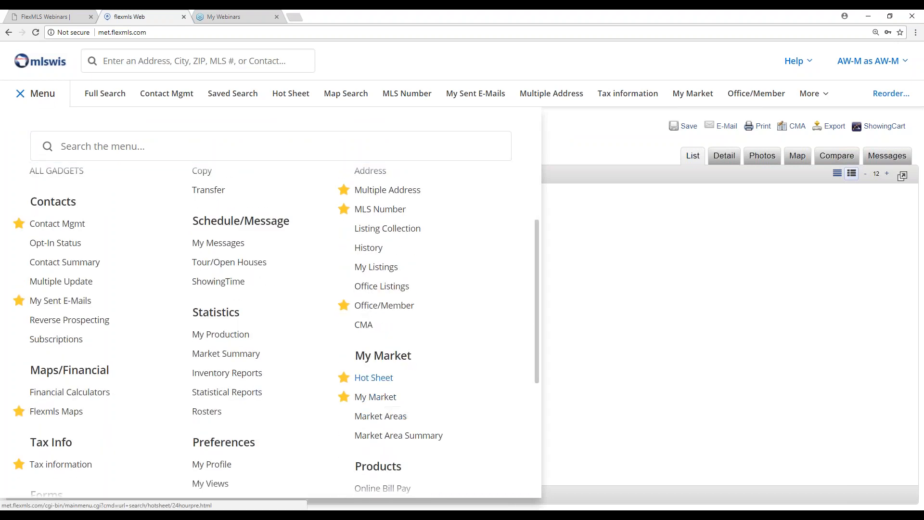
{"action": "left_click", "coordinate": [383, 379]}
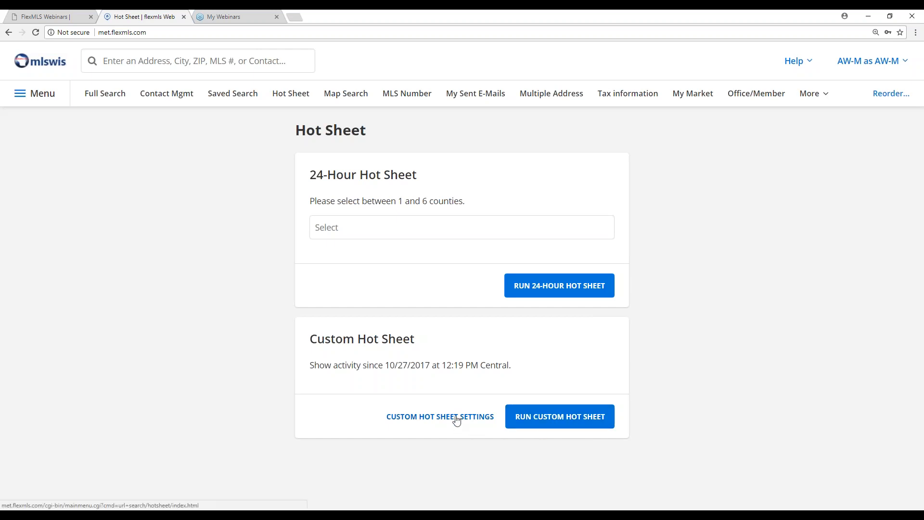
{"action": "left_click", "coordinate": [440, 417]}
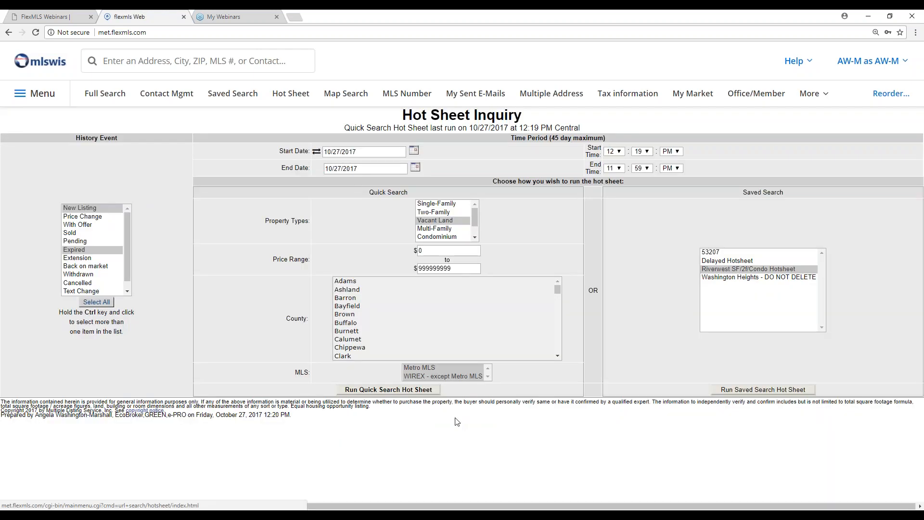
{"action": "left_click", "coordinate": [715, 253]}
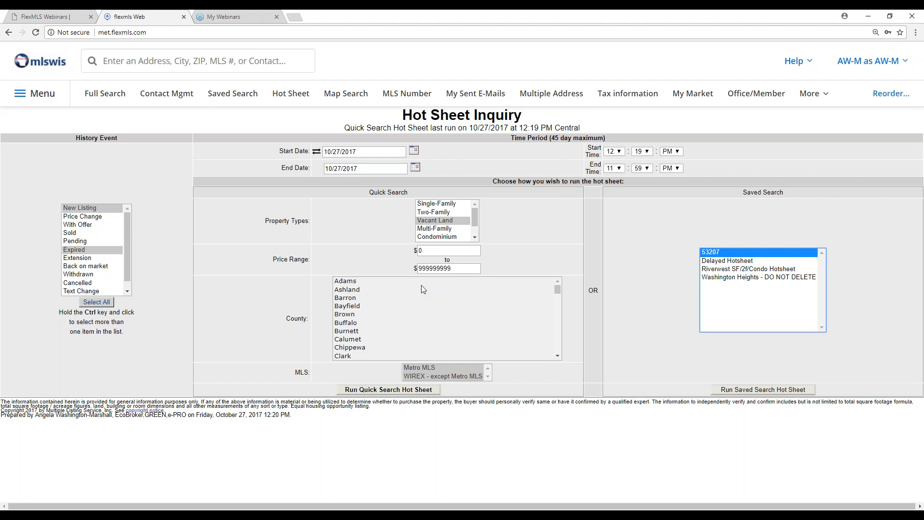
{"action": "left_click", "coordinate": [916, 29]}
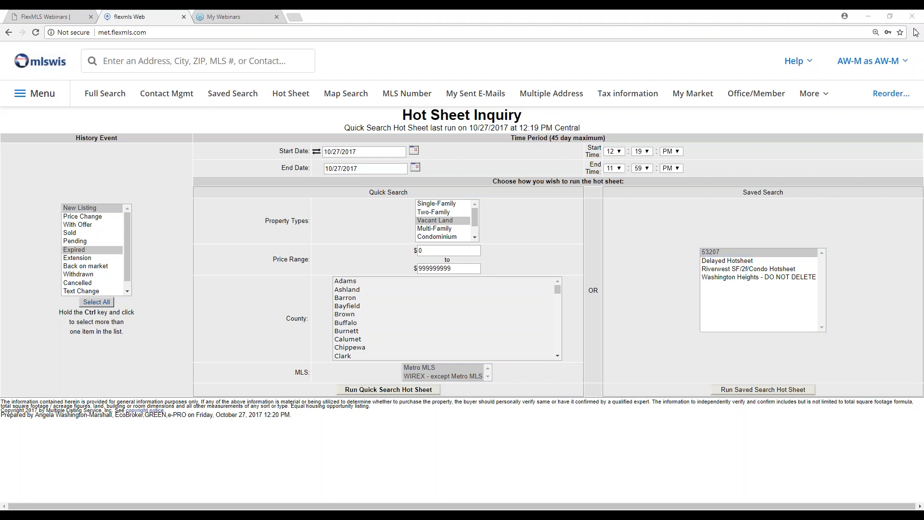